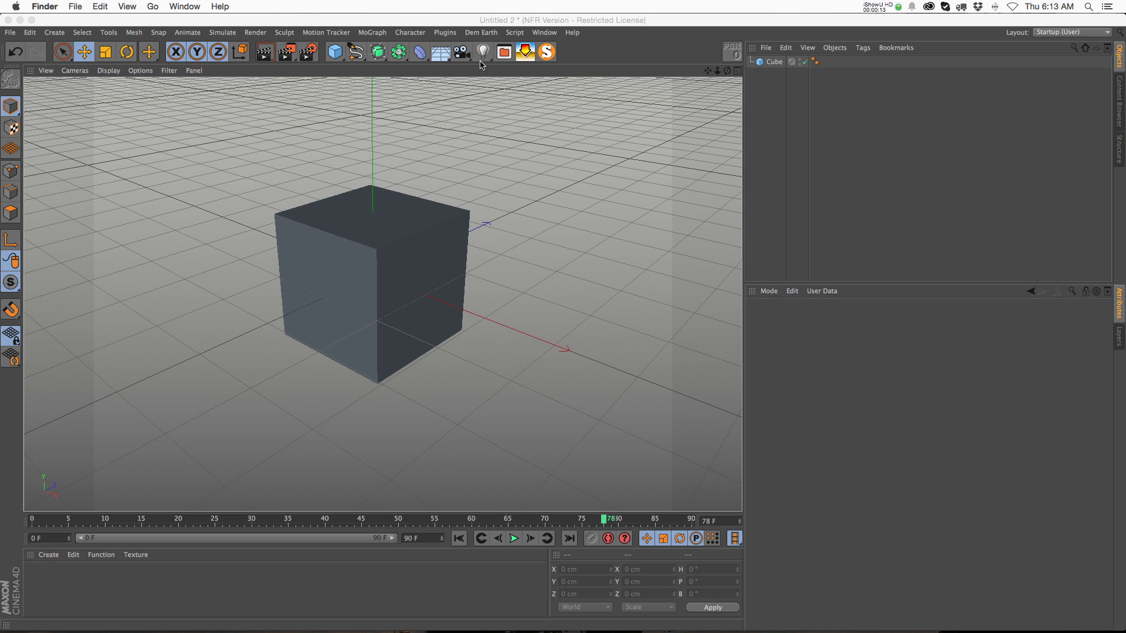
Step: Add a camera to the scene, look through it and keyframe it at frame 0
click(461, 58)
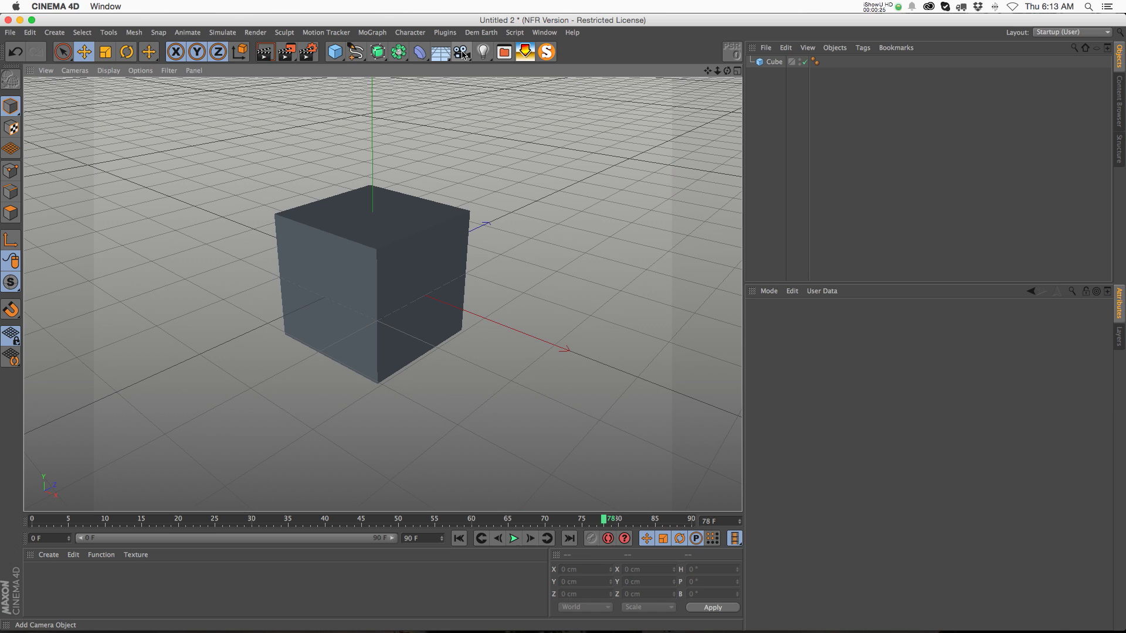
click(462, 55)
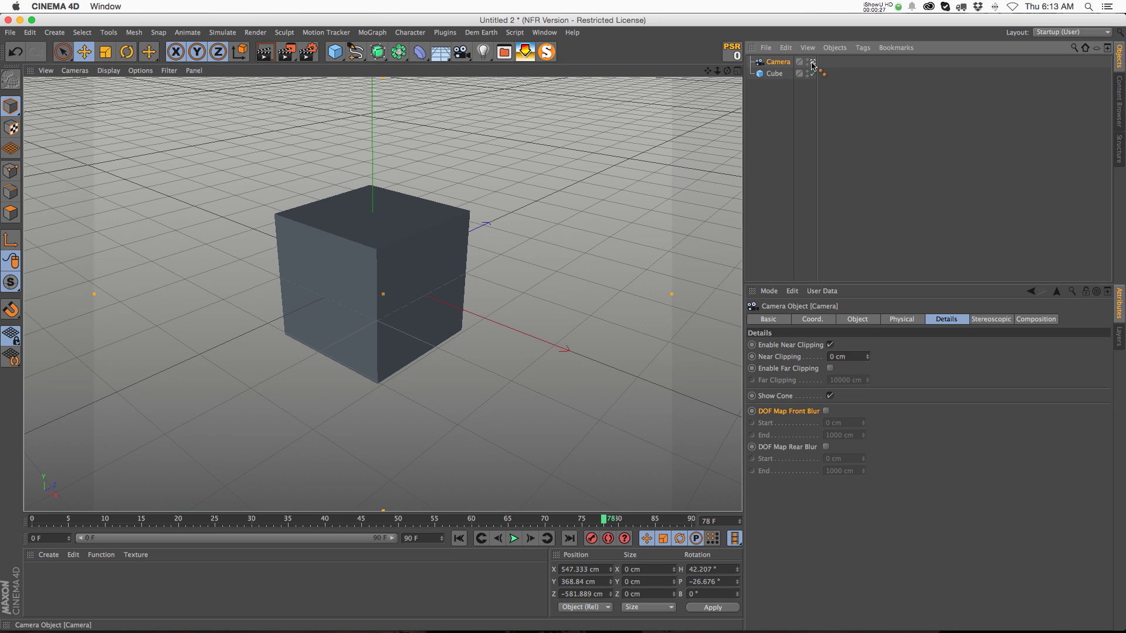
click(459, 539)
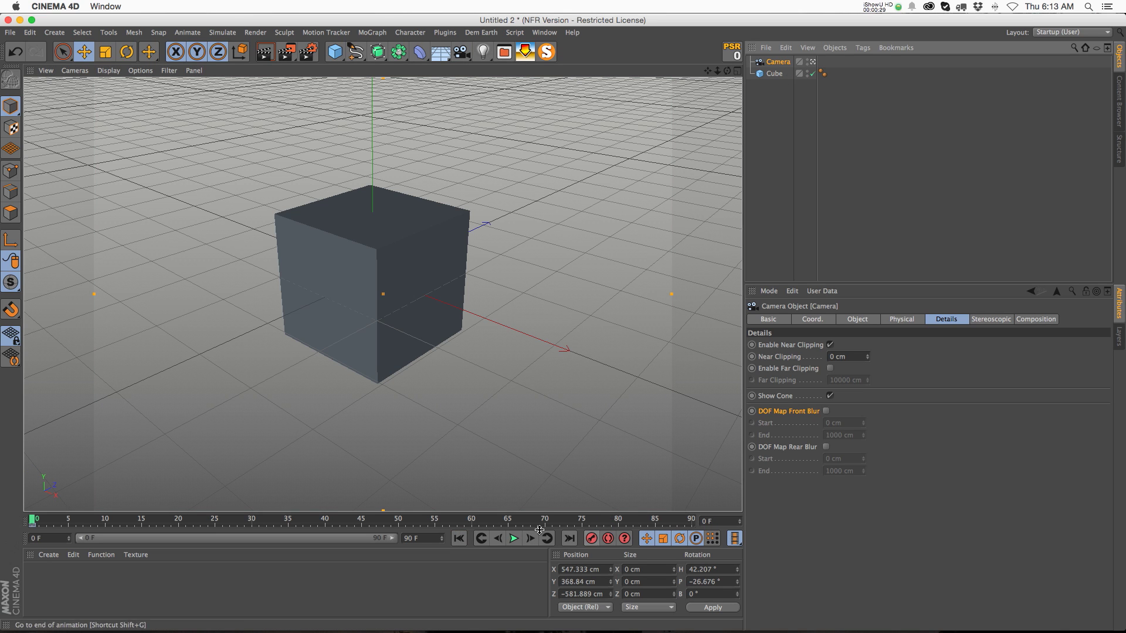
Step: At frame 90, orbit the camera around the cube to a heading of about 107°, recentre the cube and keyframe the camera
drag(476, 521, 698, 520)
alt+drag(432, 247, 652, 229)
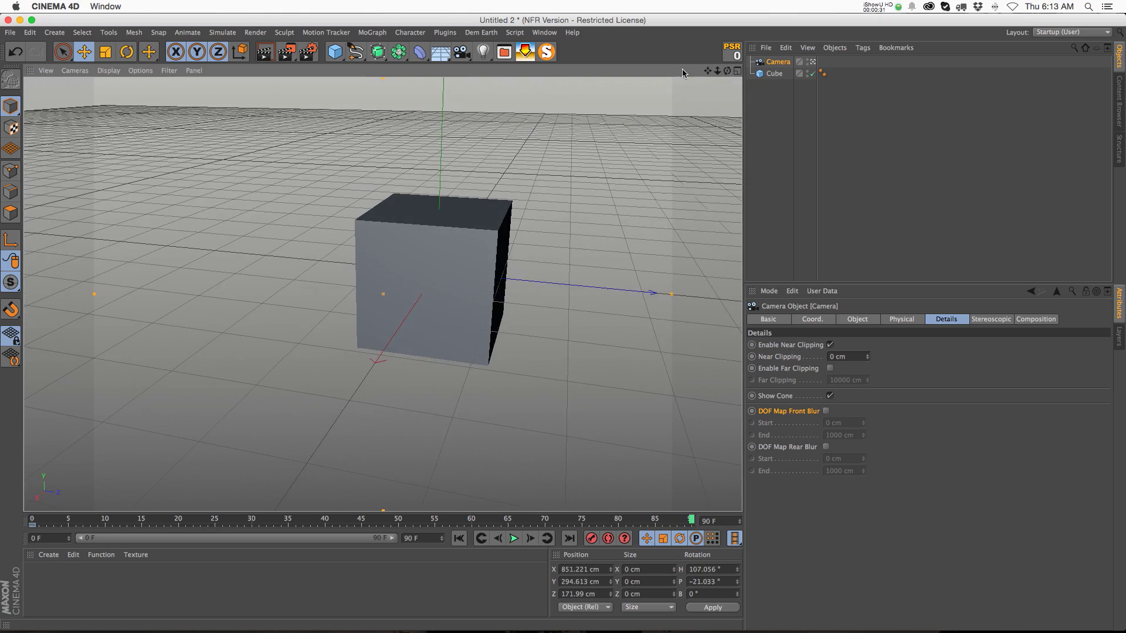
alt+middle_drag(449, 292, 383, 294)
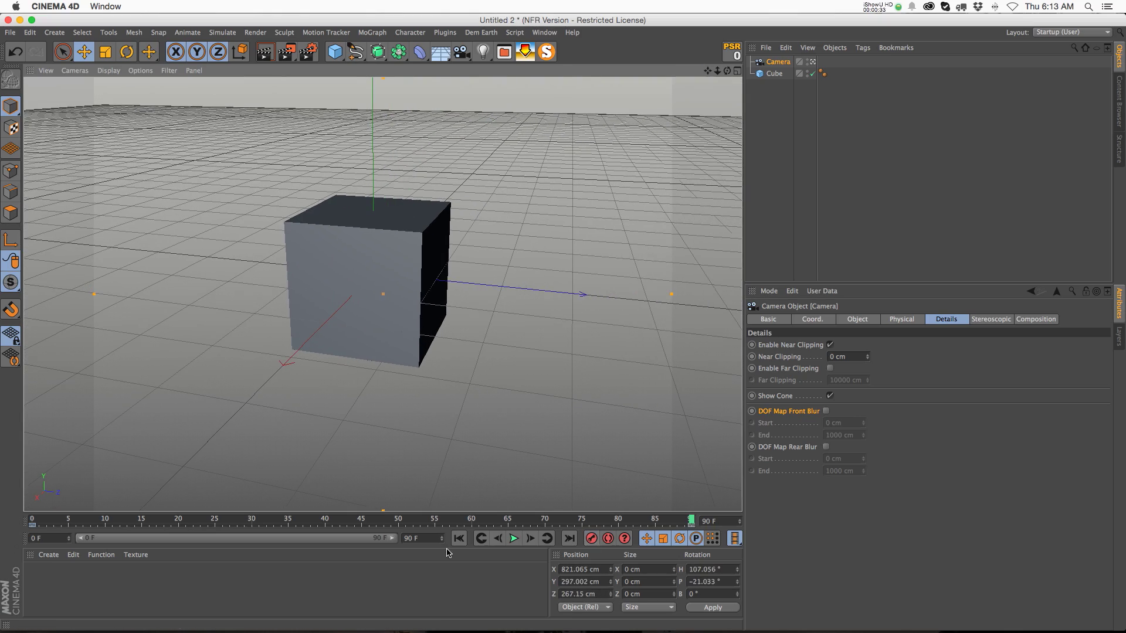
Step: Play the camera animation from the start and scrub through it to examine how the move eases
click(458, 539)
click(513, 539)
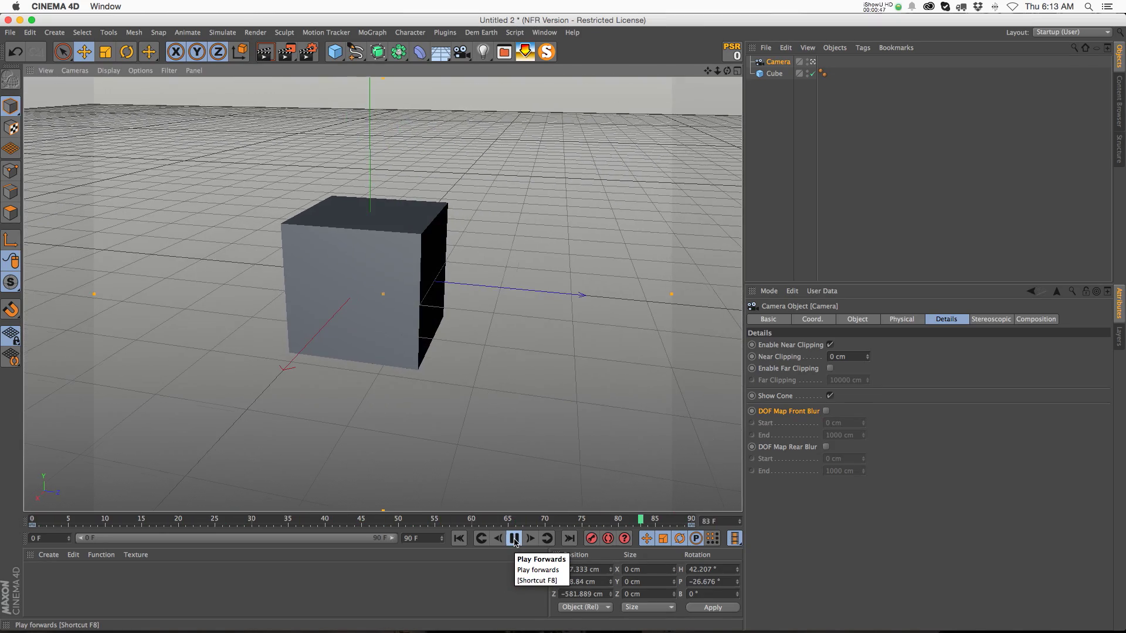
click(514, 538)
drag(252, 525, 567, 497)
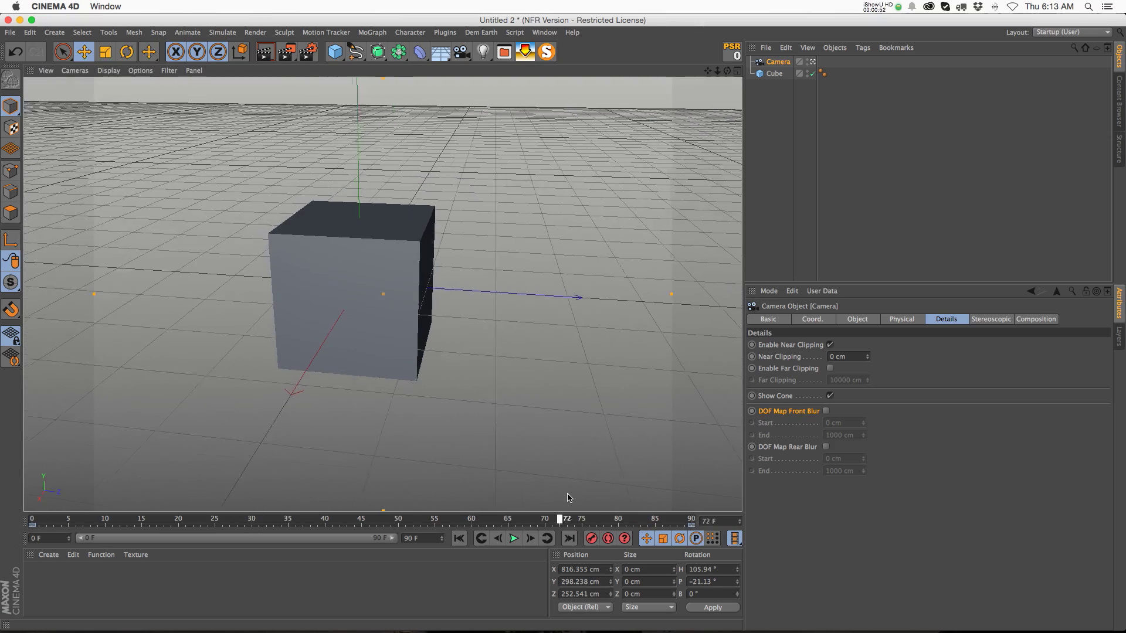
Step: Show the F-curves of all the camera's tracks in the Timeline and raise the frame 0 Rotation H key's right tangent to about 21°
right_click(782, 64)
click(804, 443)
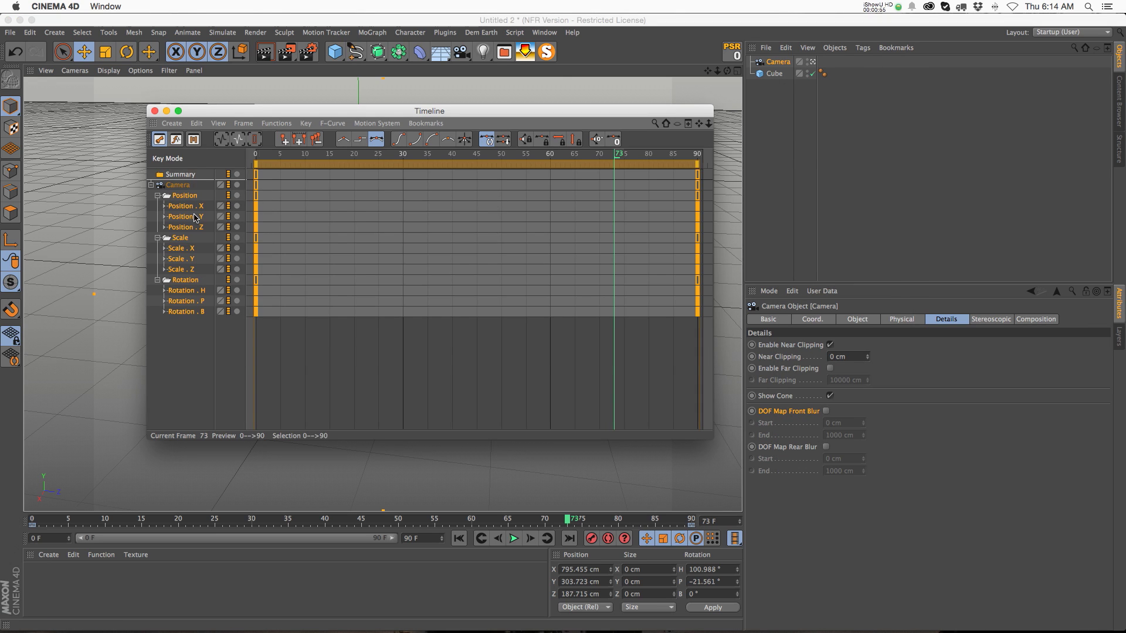
key(Tab)
click(185, 195)
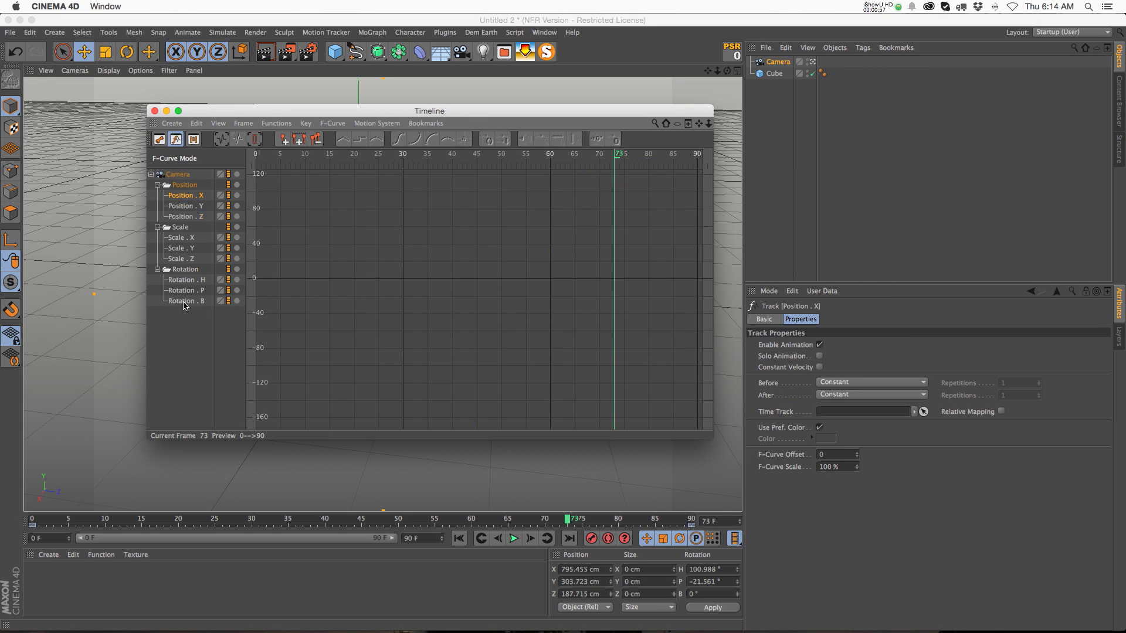
shift+click(191, 302)
click(257, 243)
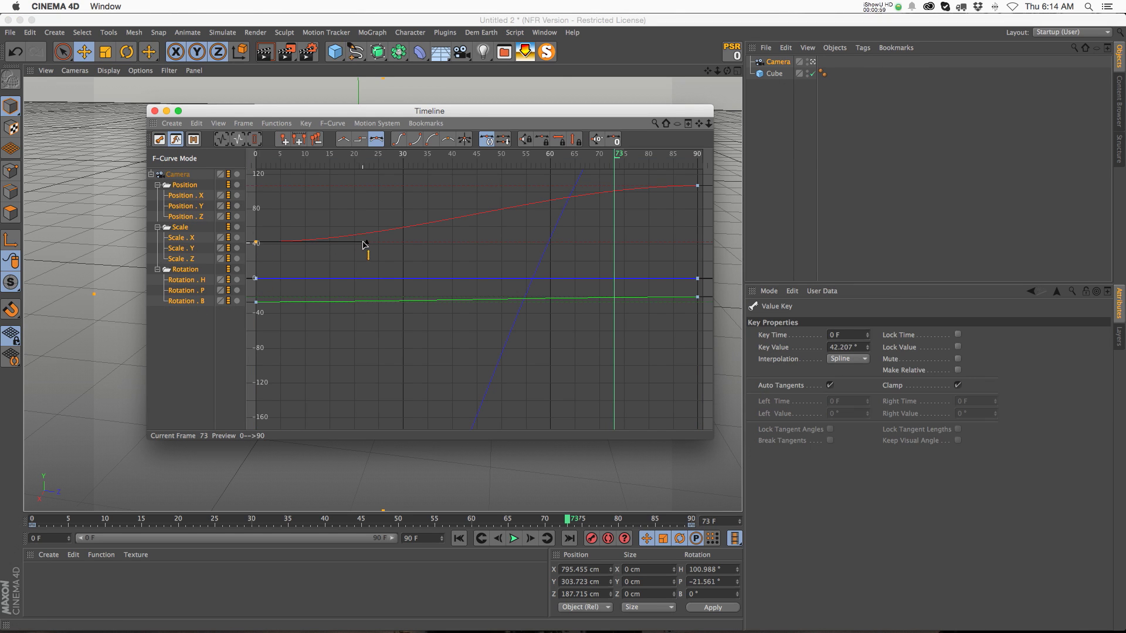
drag(364, 243, 367, 226)
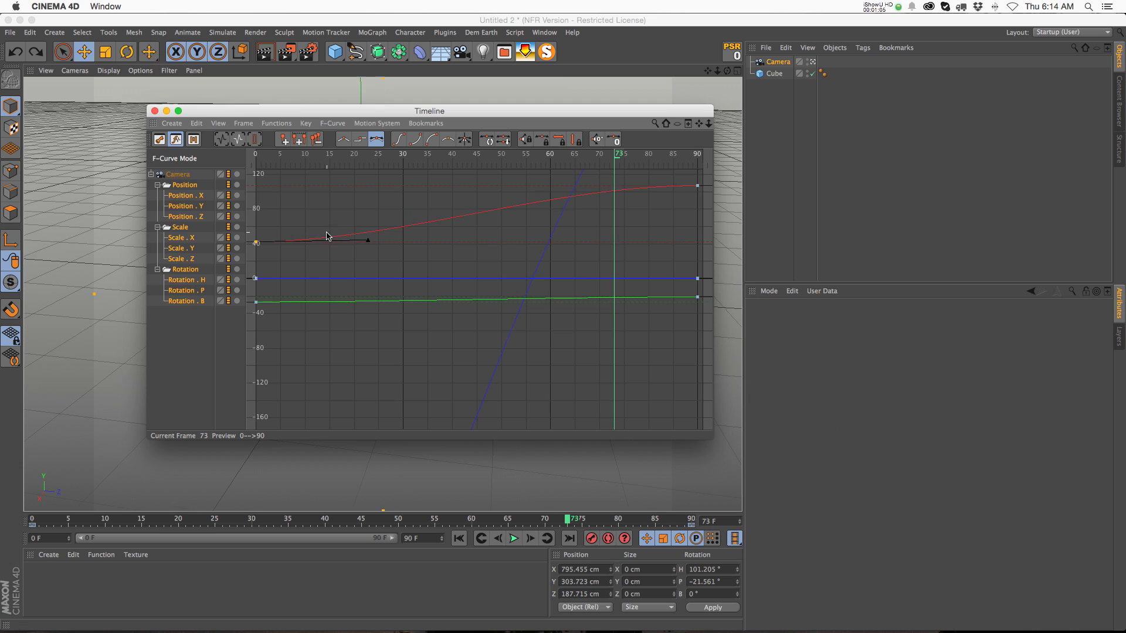
Step: Apply the Zero Angle/Length spline type to all the camera's keys at frame 0 and check the Position X curve
click(160, 139)
click(283, 183)
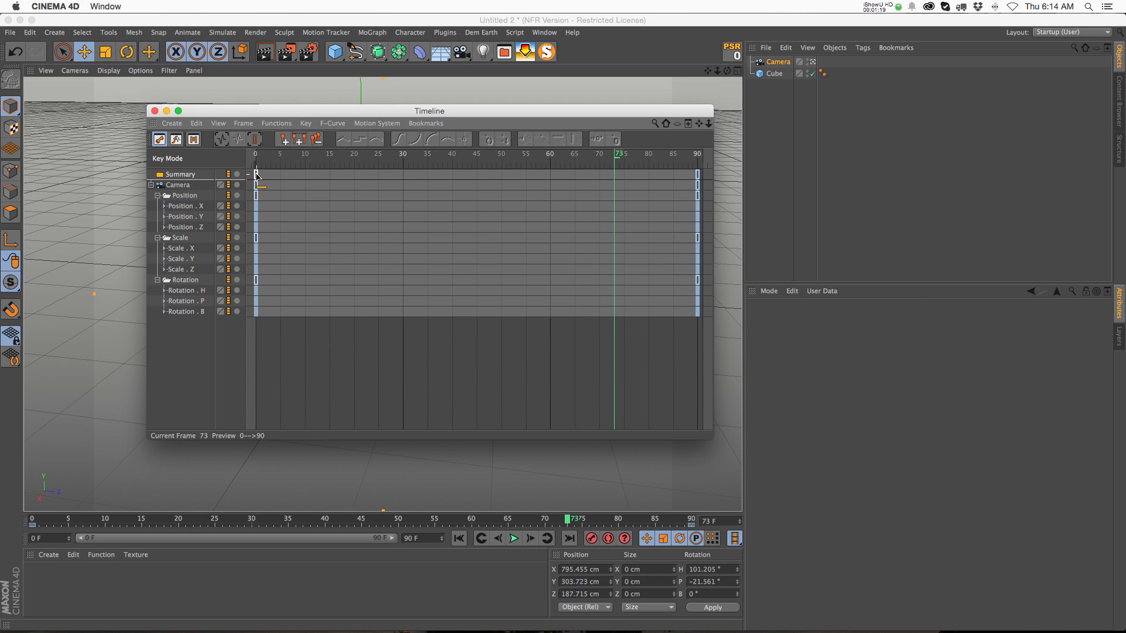
right_click(256, 174)
mouse_move(308, 249)
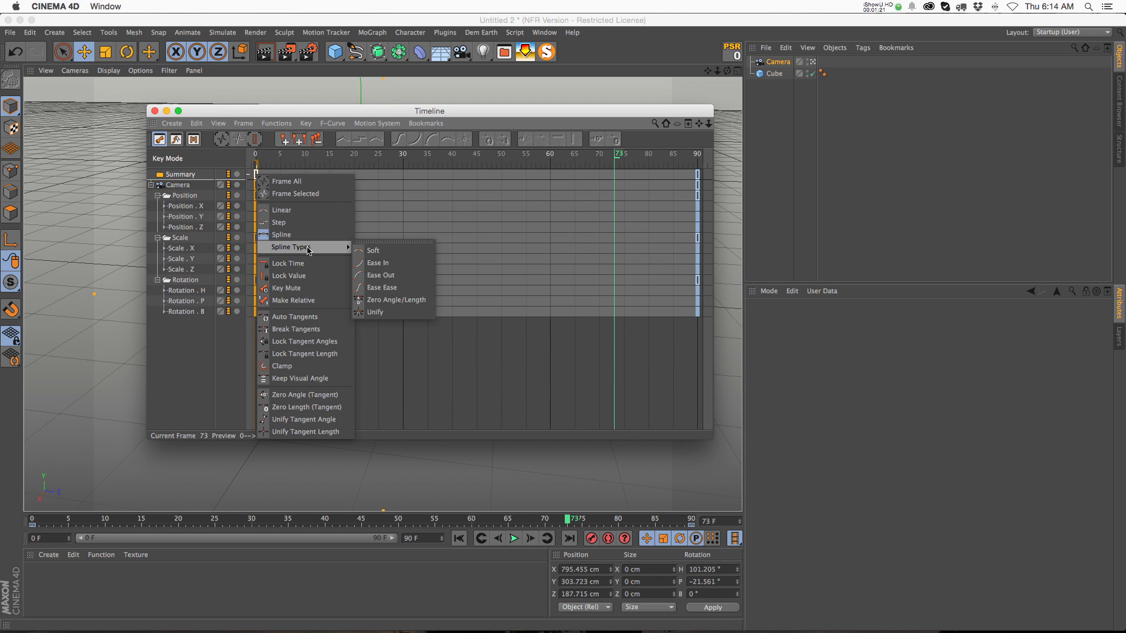
click(394, 301)
key(Tab)
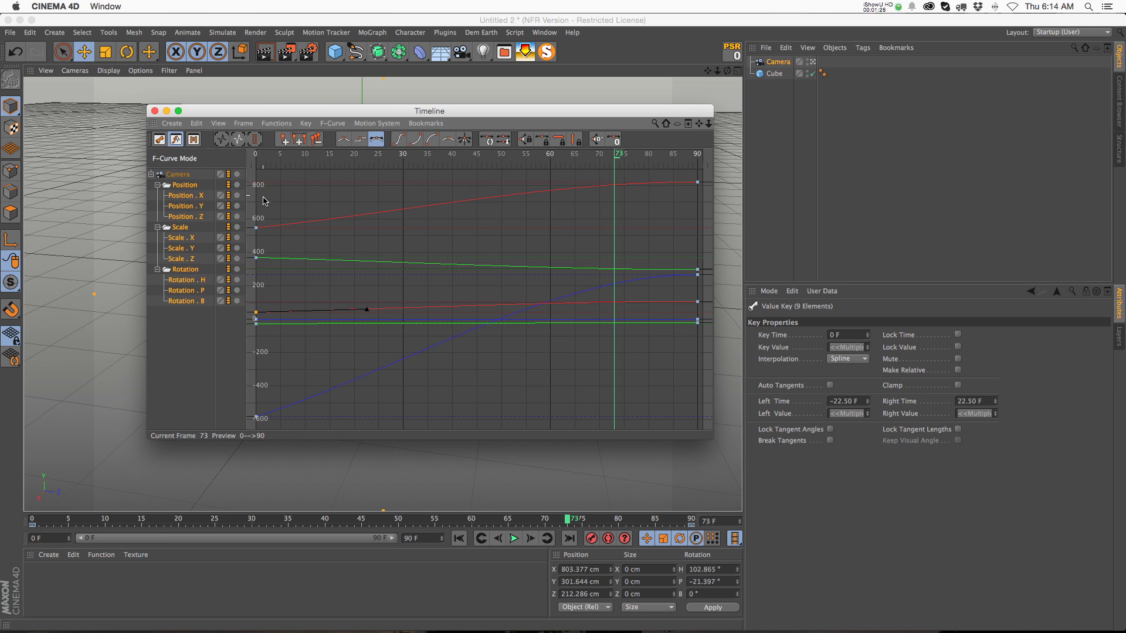
click(258, 230)
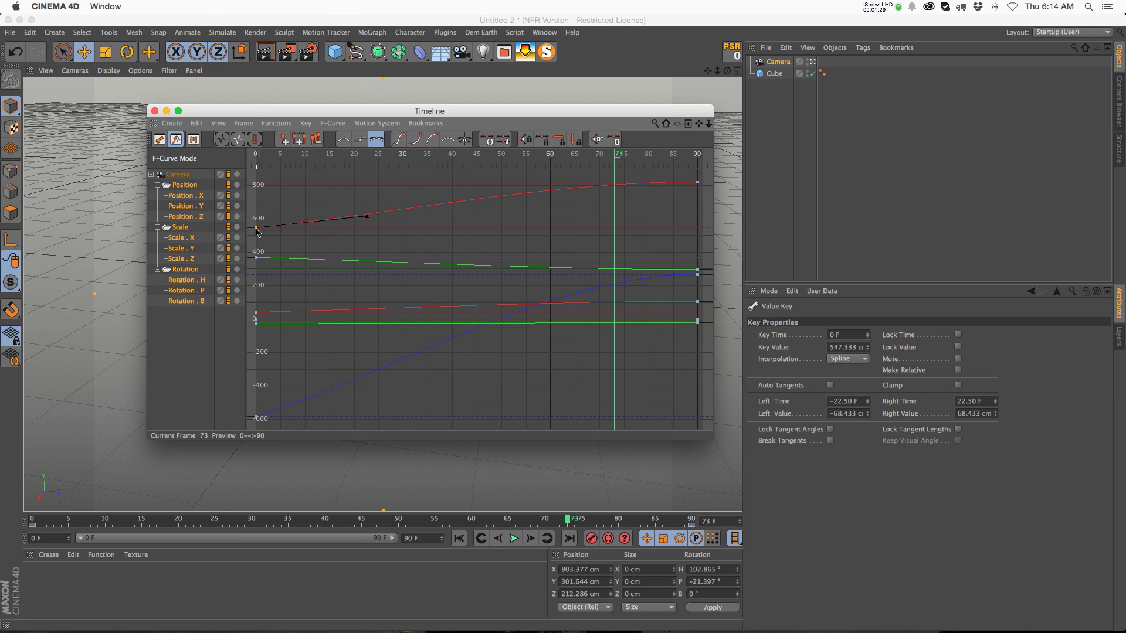
click(282, 210)
Step: Move the Timeline window off the viewport and play the camera animation from frame 0 to check its start
drag(233, 117, 867, 154)
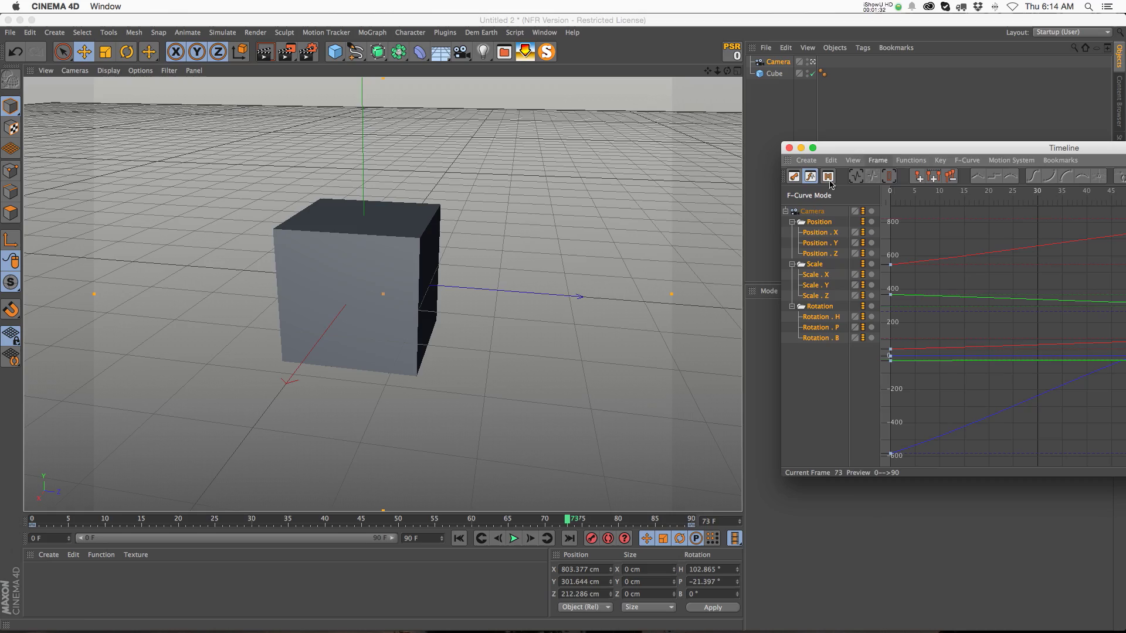
click(459, 538)
click(513, 539)
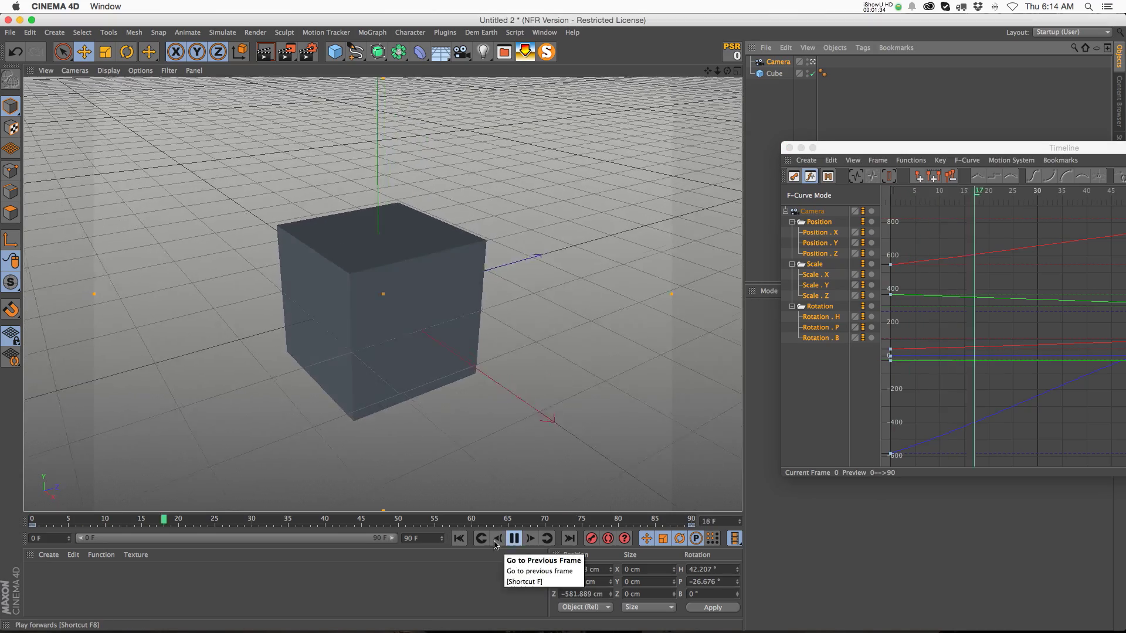
click(463, 538)
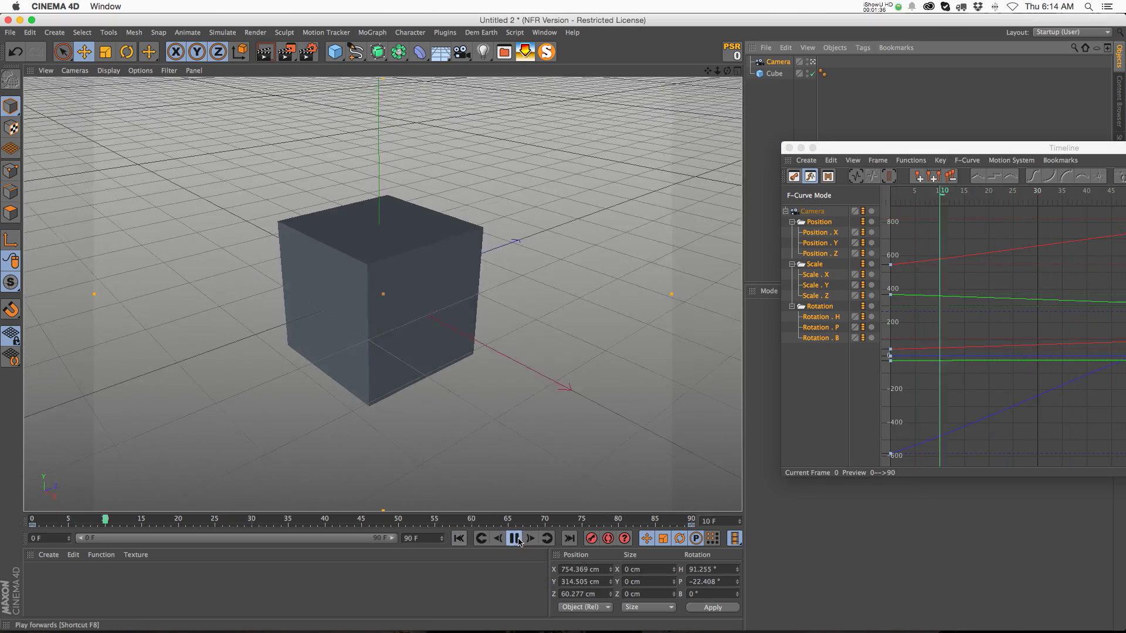
click(514, 538)
Step: Lower the left tangents of the frame 90 Position X and Position Z keys to about -98 cm and -147 cm
drag(887, 146, 279, 147)
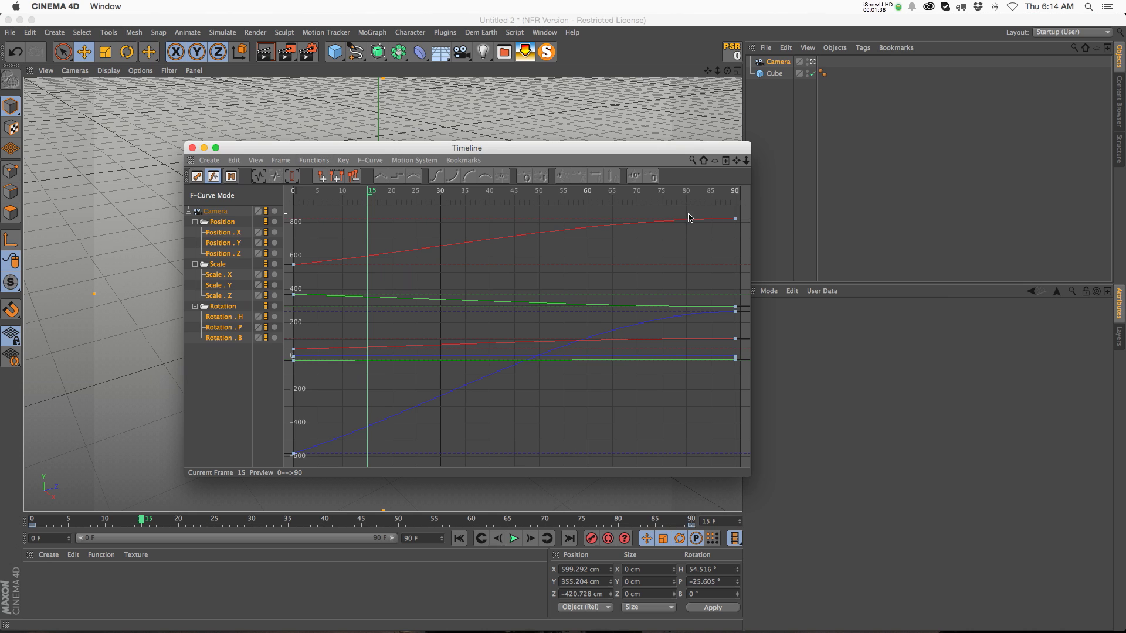
click(736, 220)
drag(625, 220, 567, 236)
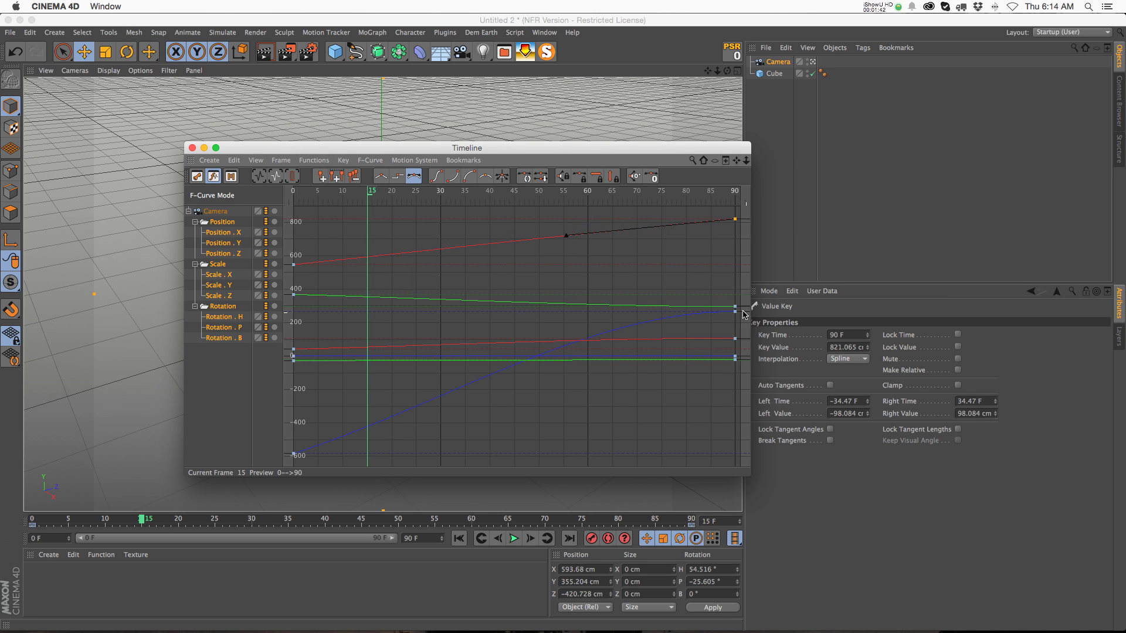
click(736, 314)
drag(623, 311, 627, 337)
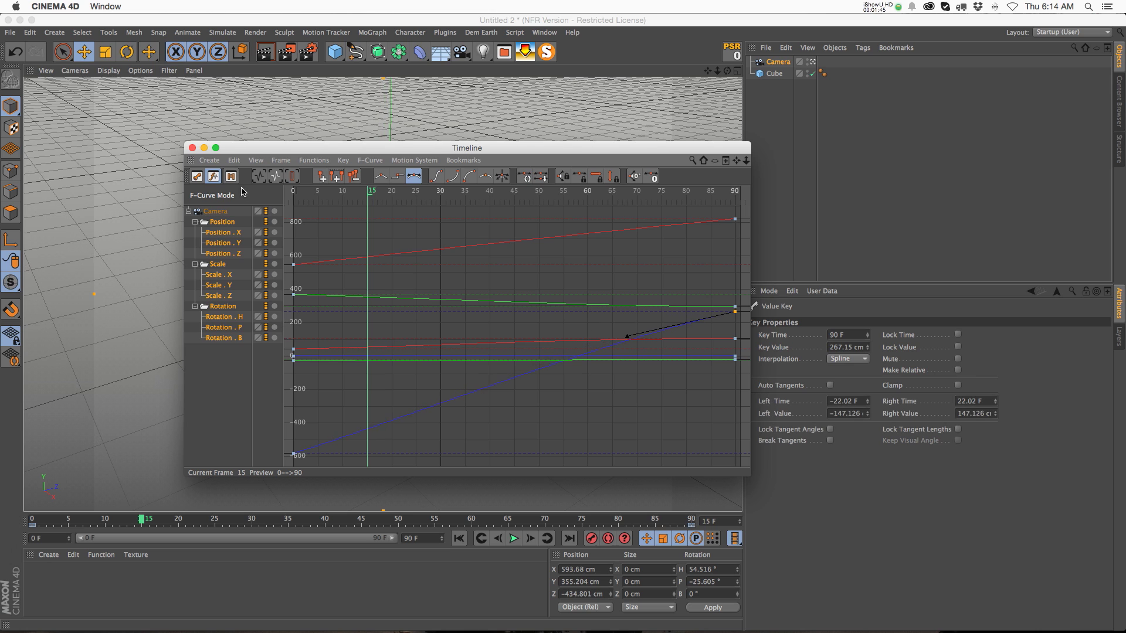
Step: Apply the Zero Angle/Length spline type to all the camera's keys at frame 90 and review the resulting F-curves
click(218, 216)
key(Tab)
right_click(734, 211)
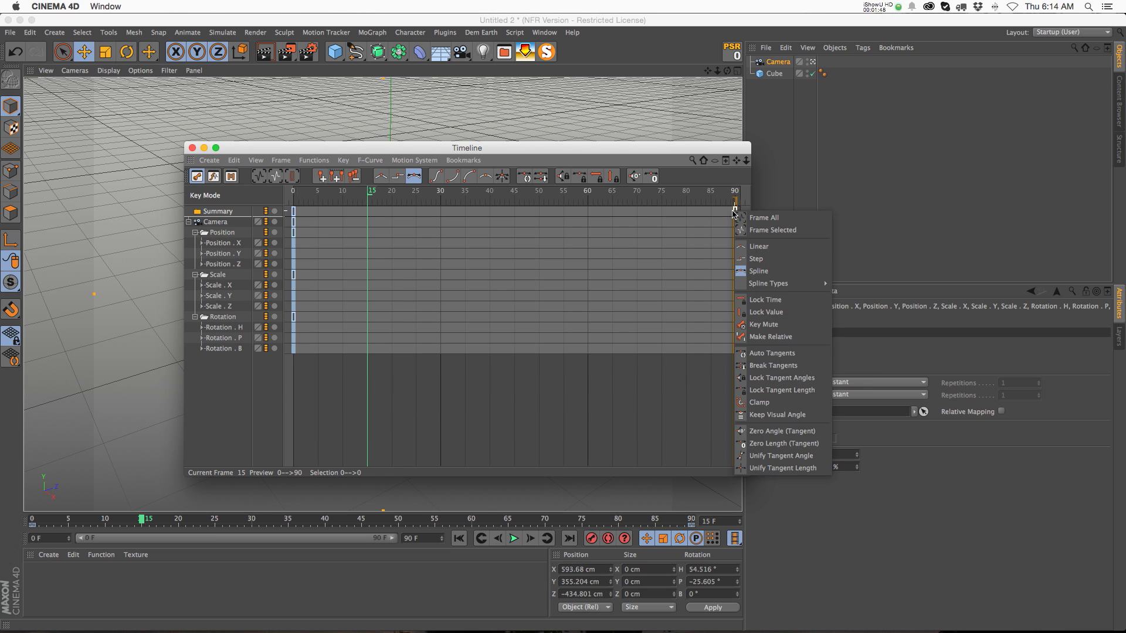
mouse_move(773, 285)
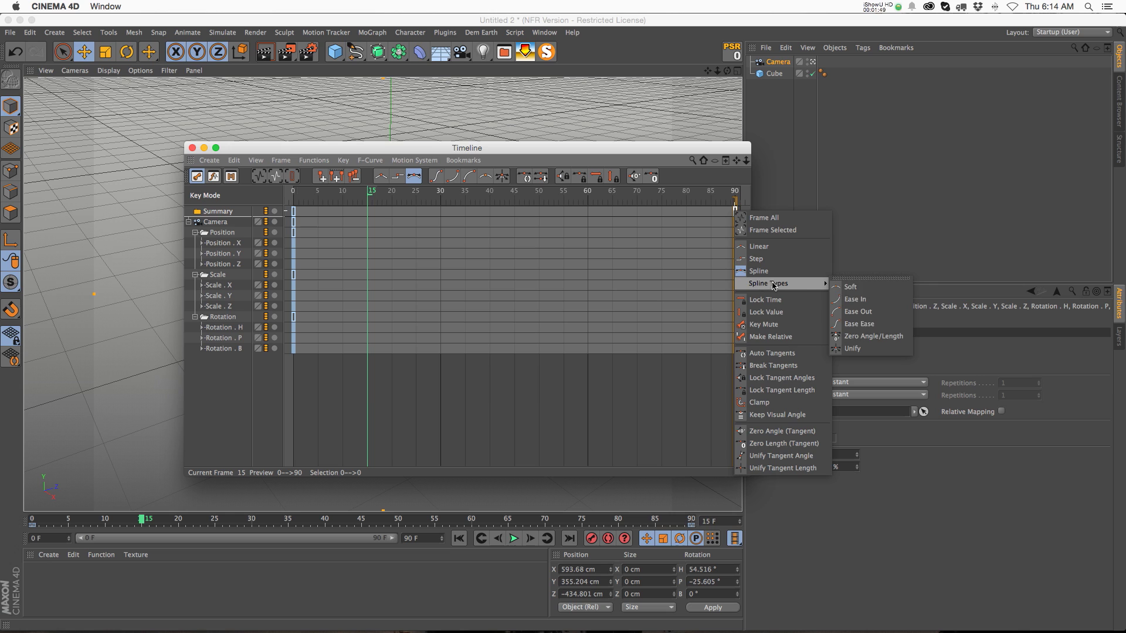
click(875, 336)
drag(217, 241, 225, 267)
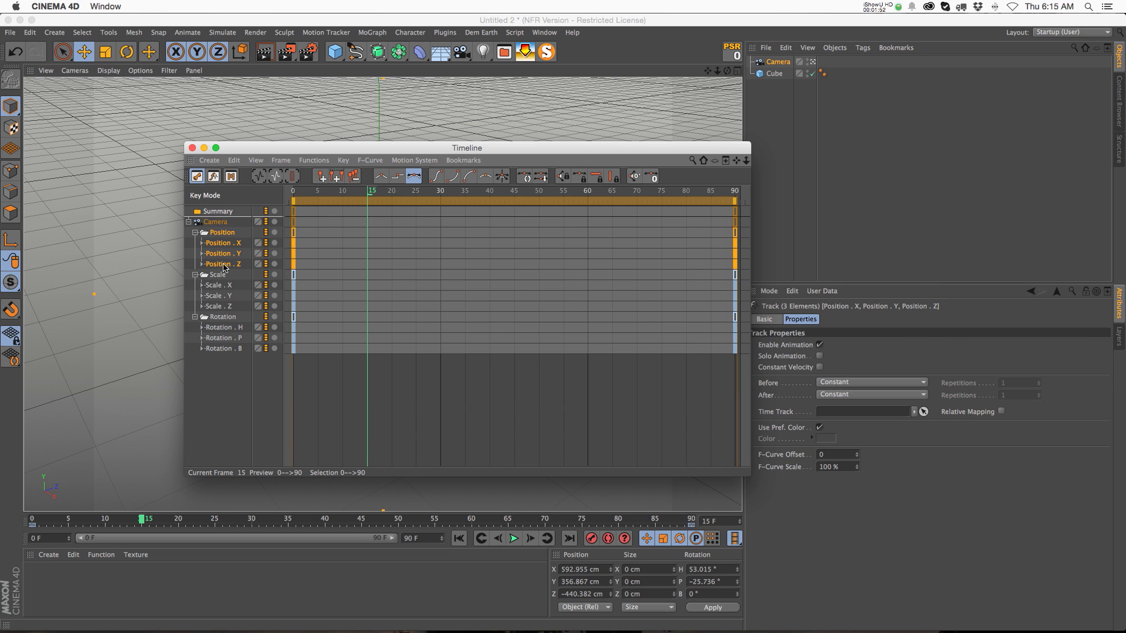
key(Tab)
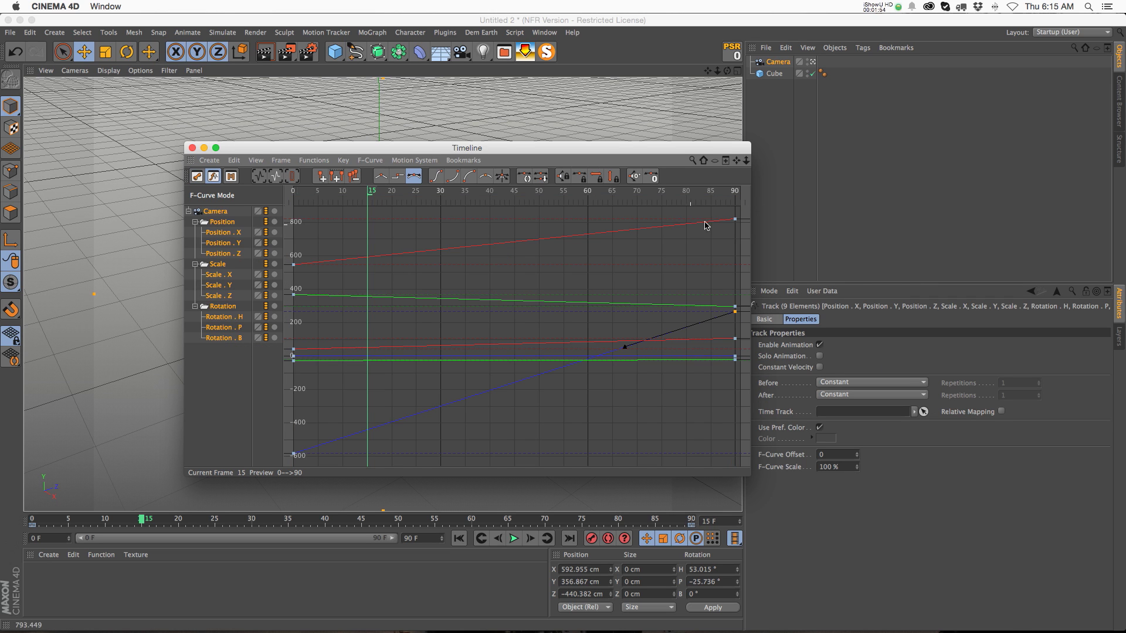
Step: Close the Timeline and play the animation to check that the camera moves at a constant speed
click(192, 148)
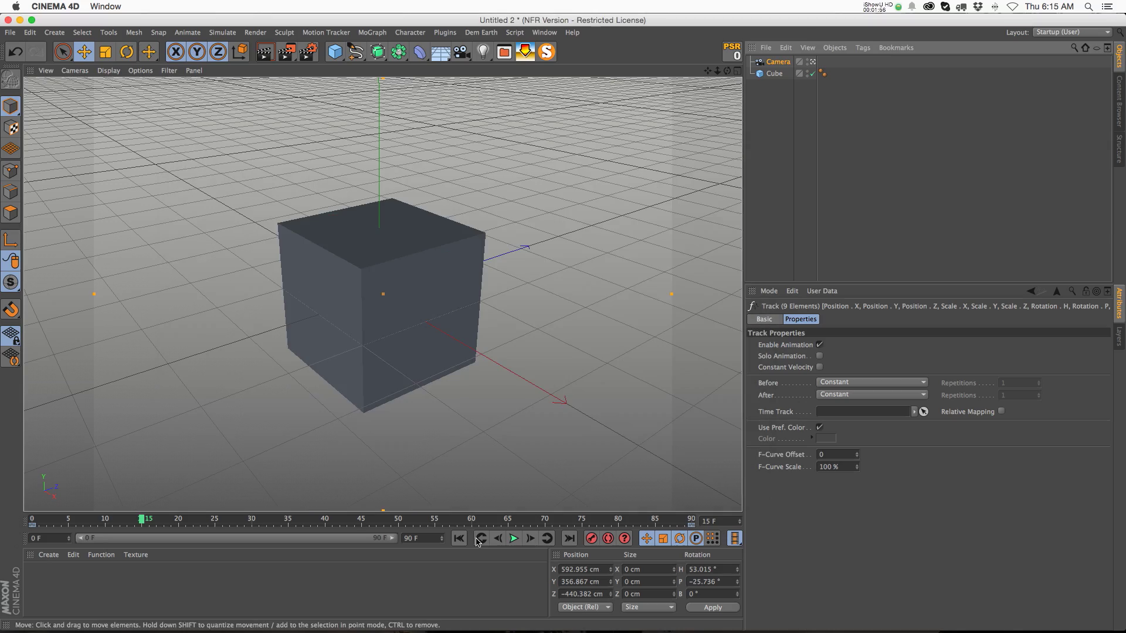
click(515, 539)
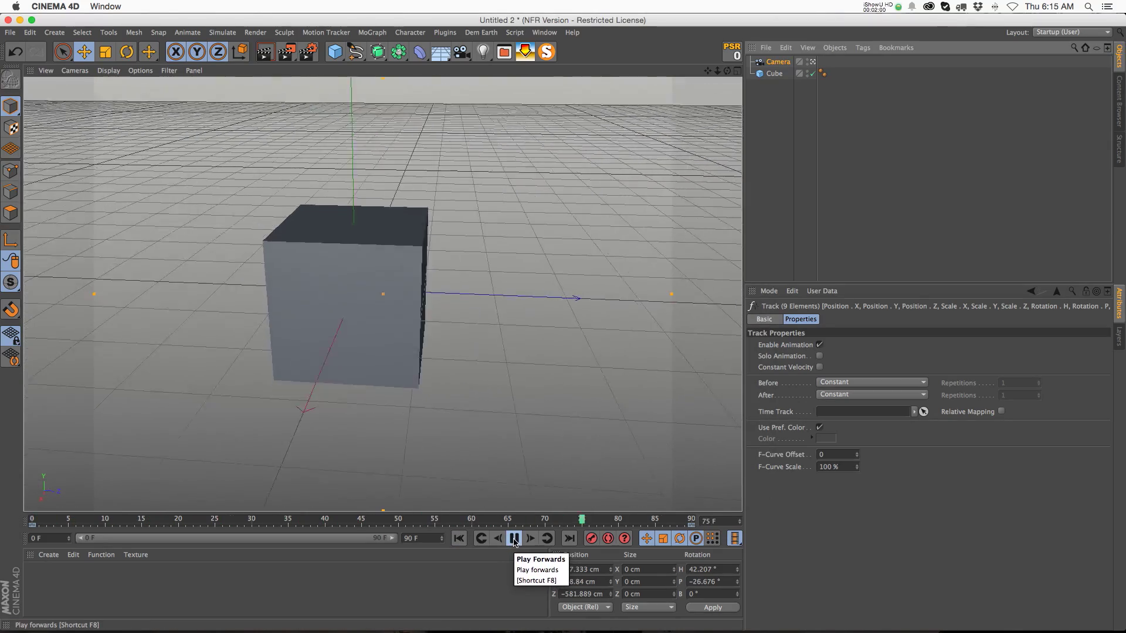
click(514, 538)
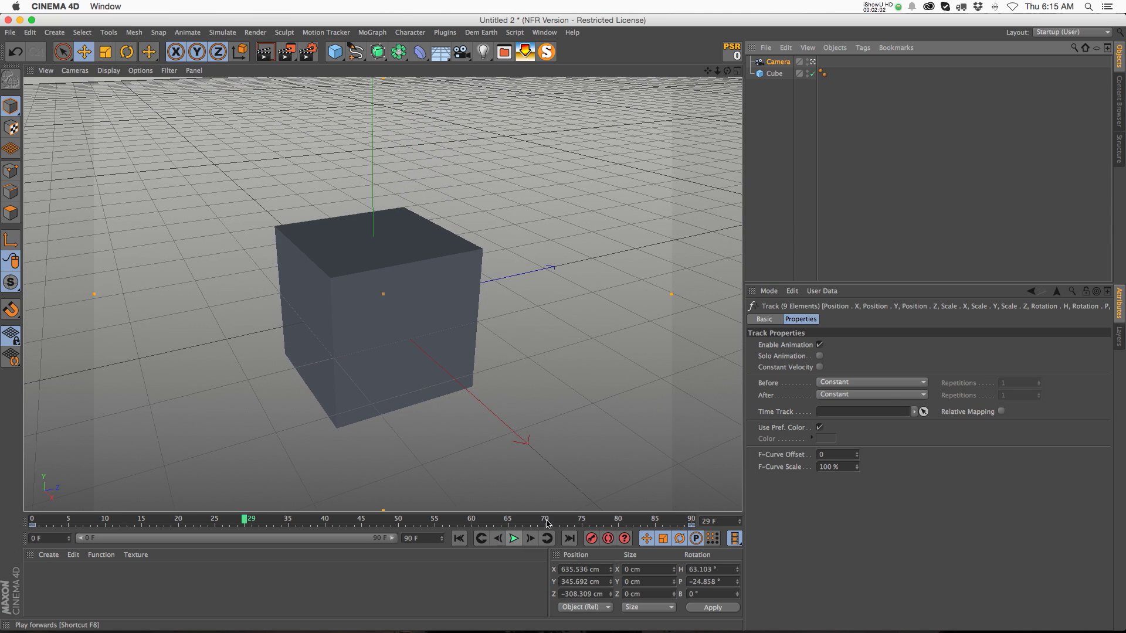
Step: Return to frame 0, delete all of the camera's keyframes in the Timeline and close it
click(804, 183)
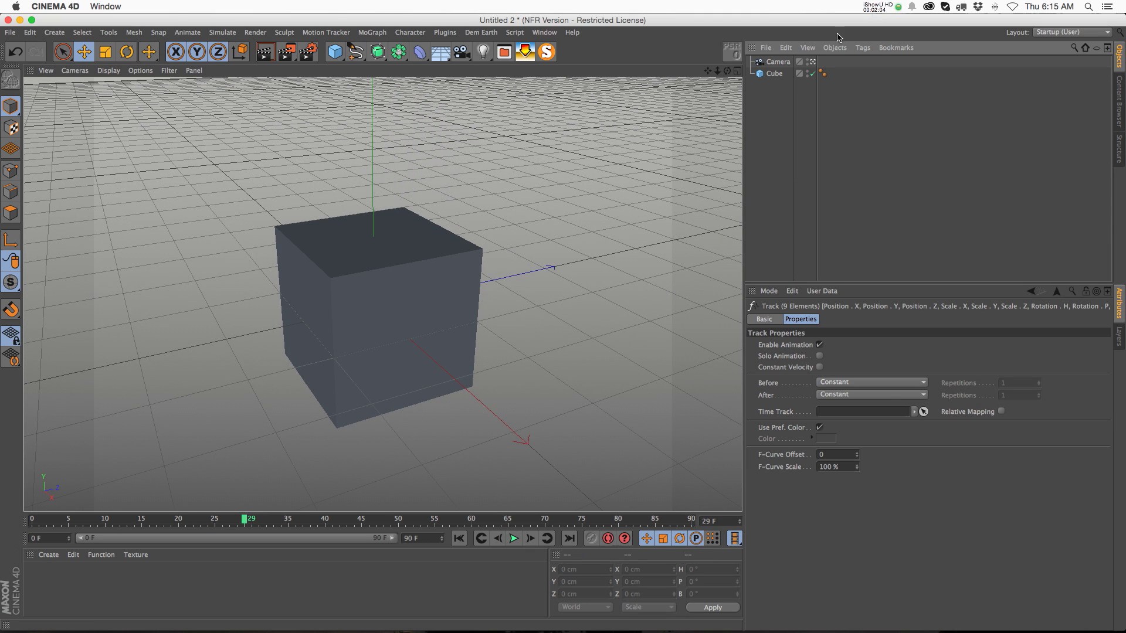
click(777, 62)
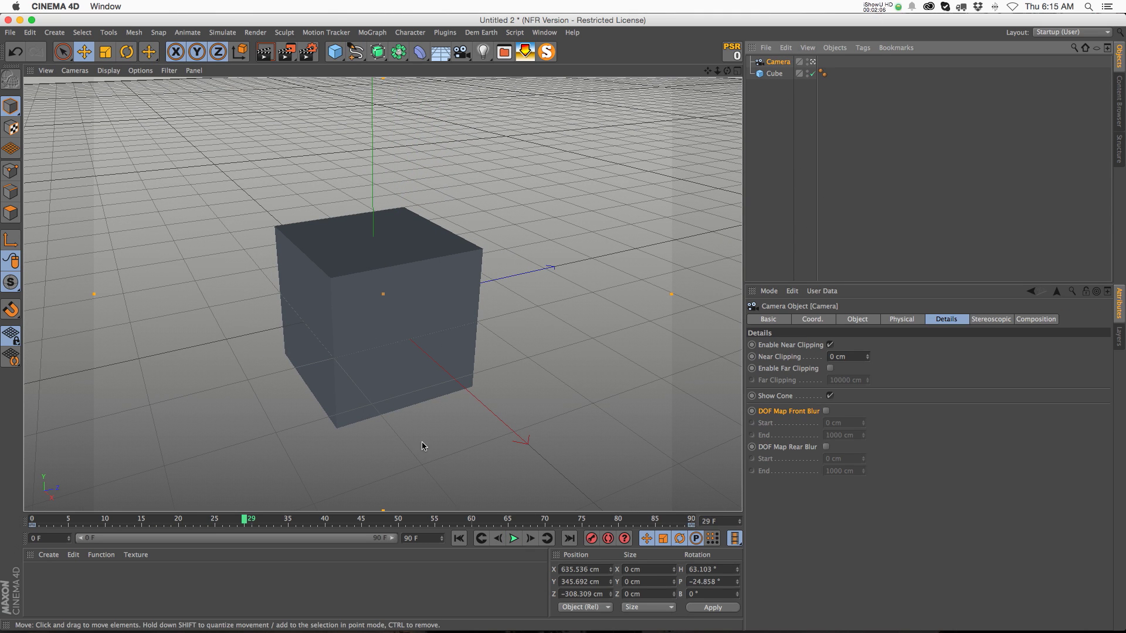
click(459, 539)
right_click(770, 67)
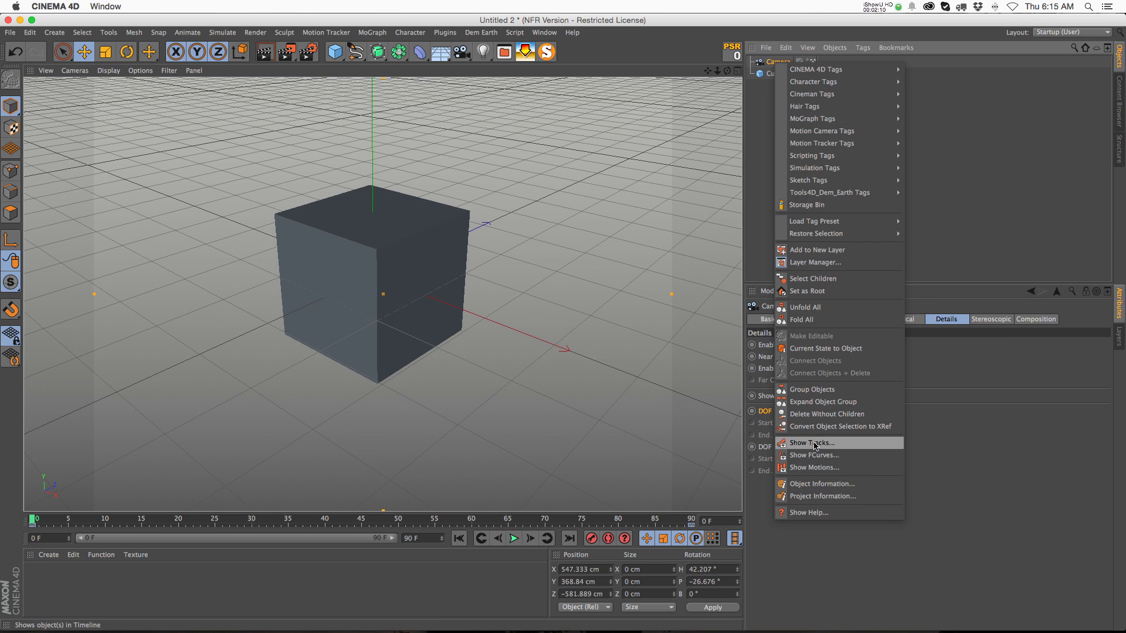
click(803, 443)
drag(742, 210, 244, 215)
key(Delete)
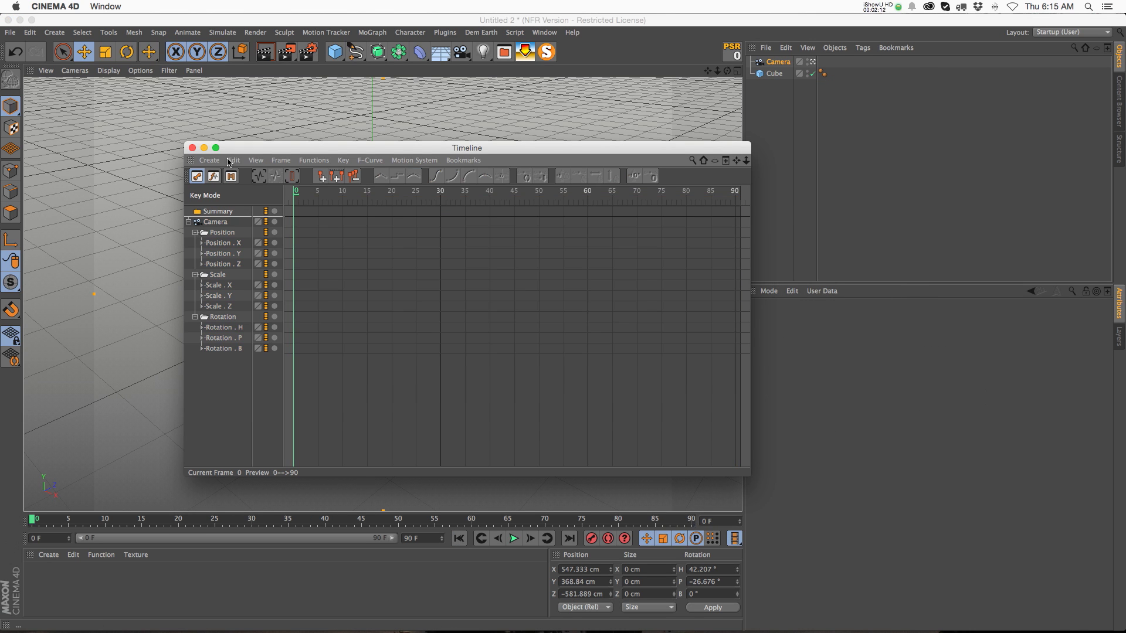
click(192, 149)
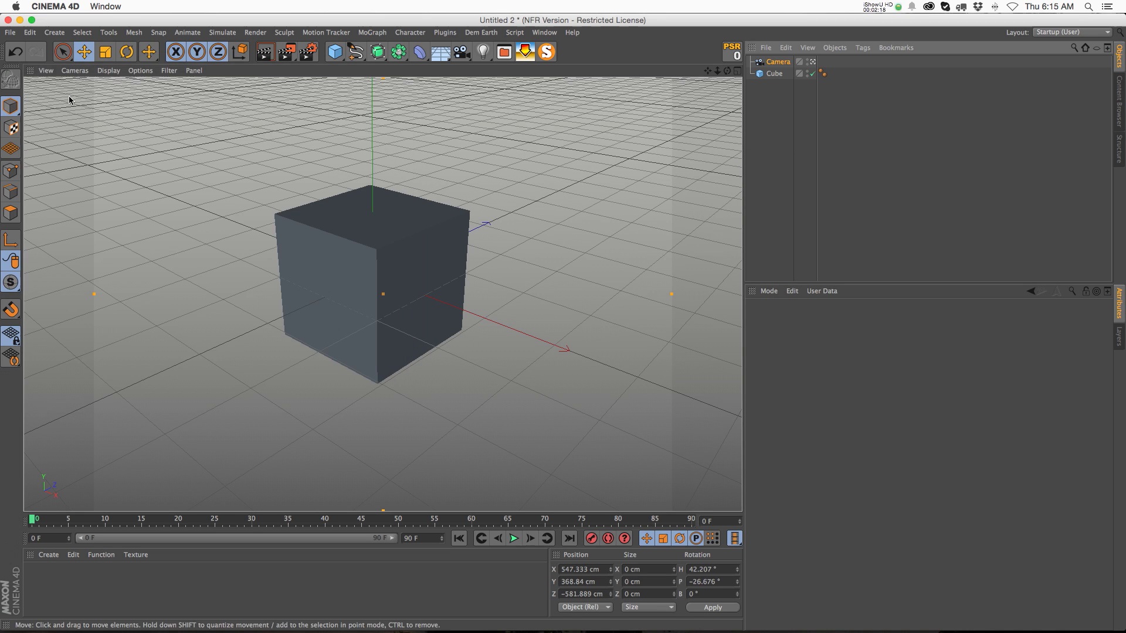
Step: Set the default key interpolation to Linear in the project settings
click(30, 33)
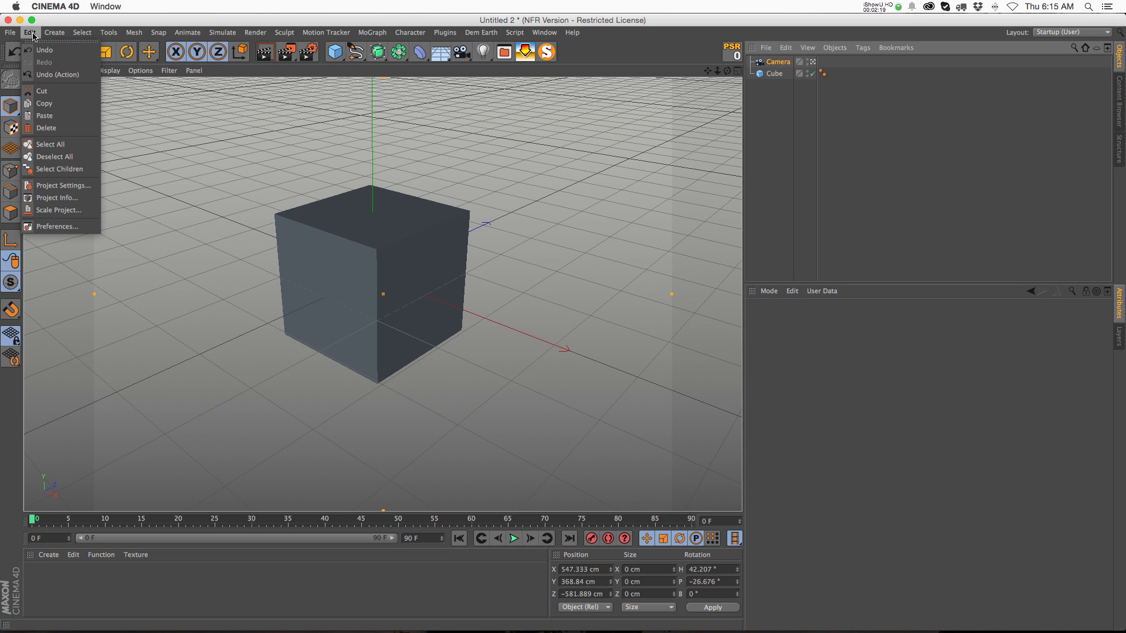
click(61, 186)
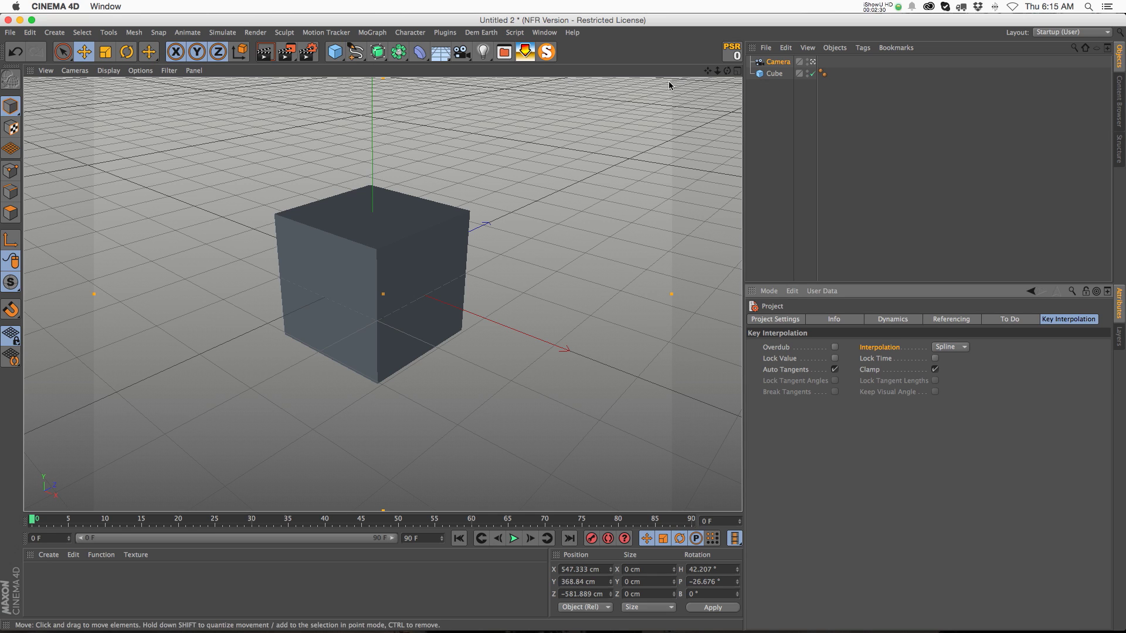
click(964, 348)
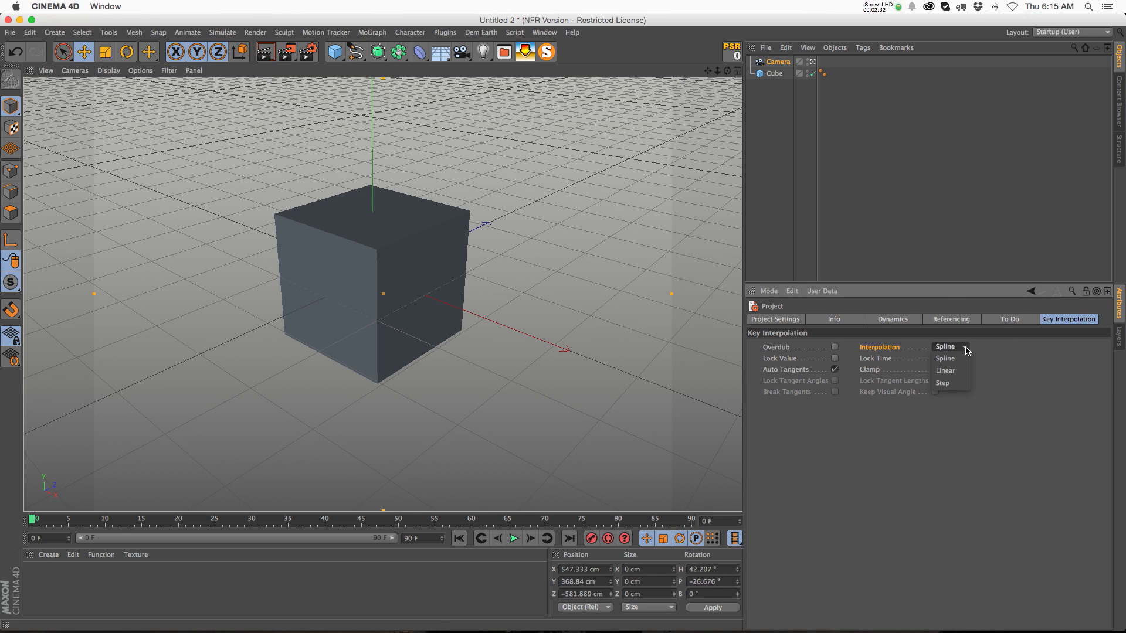
click(947, 371)
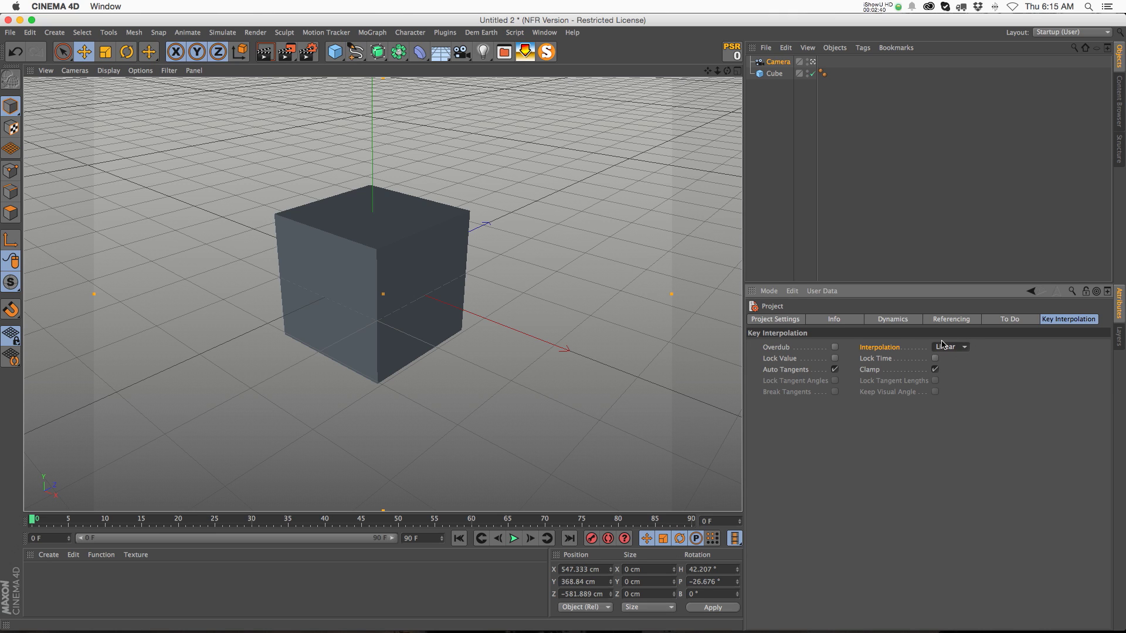
click(950, 348)
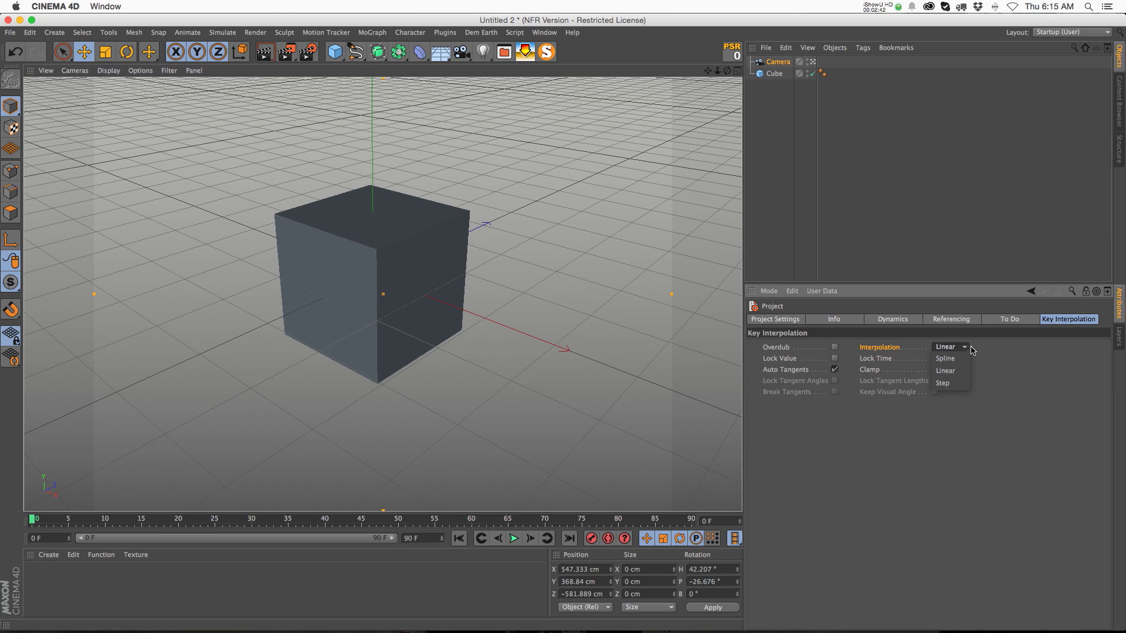
click(951, 348)
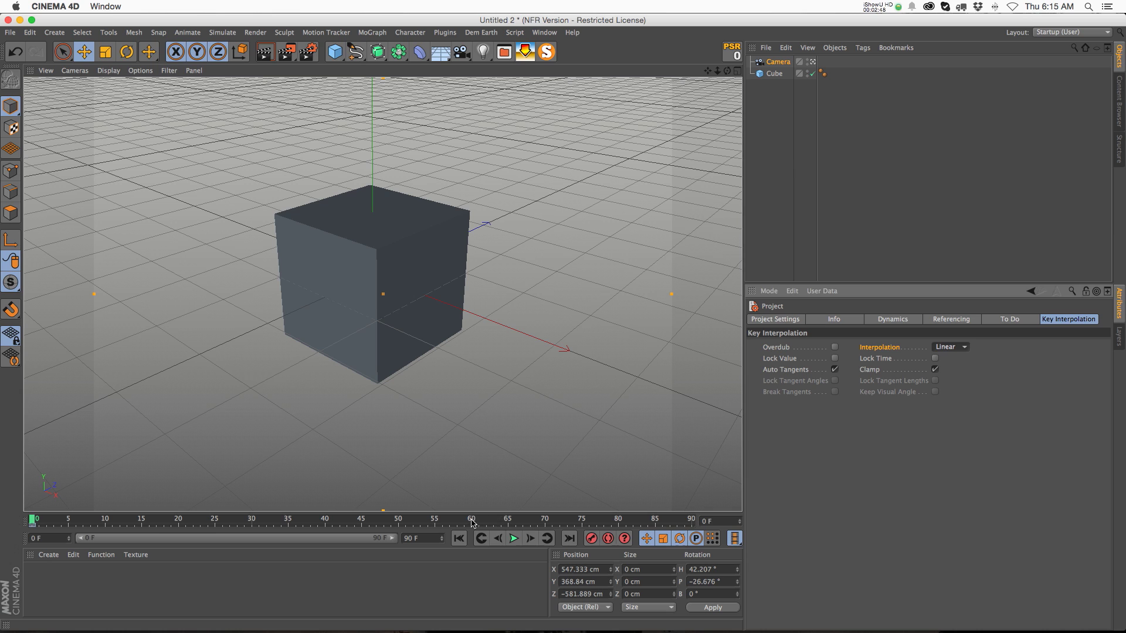
Step: Go to frame 90, orbit the camera around the cube to a new view and record a keyframe
drag(480, 520, 767, 518)
alt+drag(440, 275, 498, 288)
alt+middle_drag(457, 289, 373, 294)
click(590, 538)
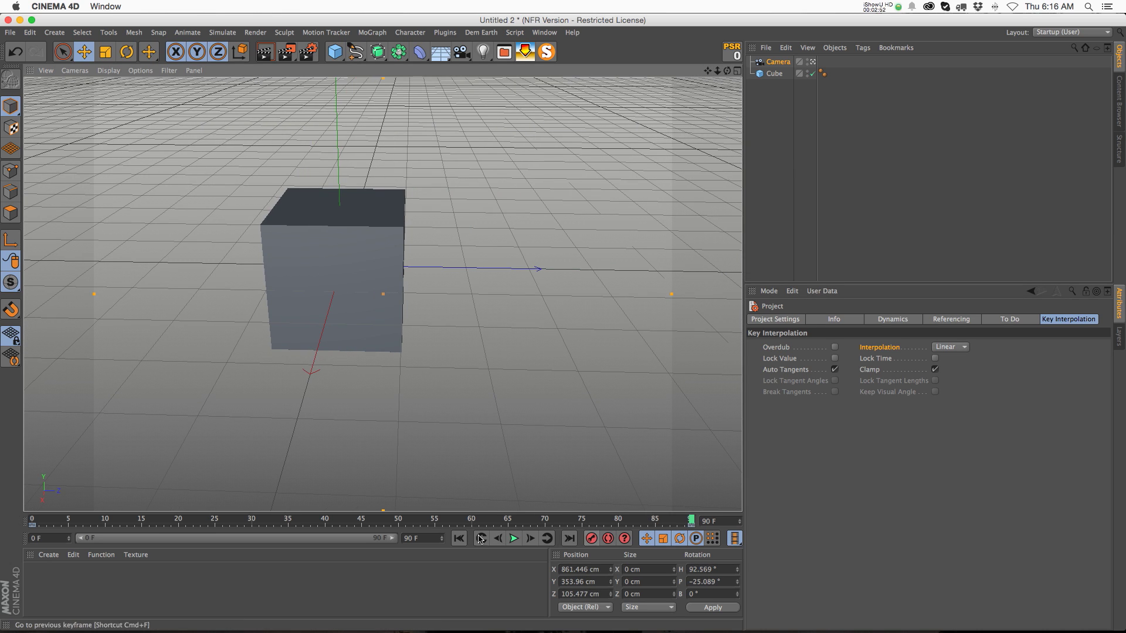
Step: Return to frame 0 and play the animation to check the camera's movement, stopping it at frame 73
click(459, 538)
click(513, 538)
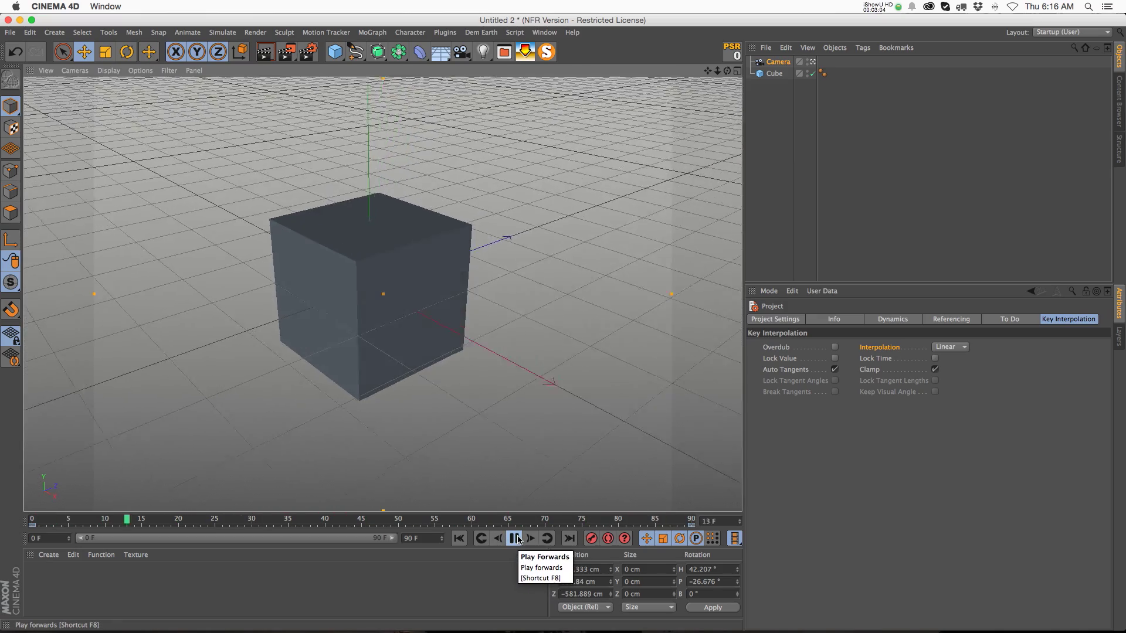
click(515, 538)
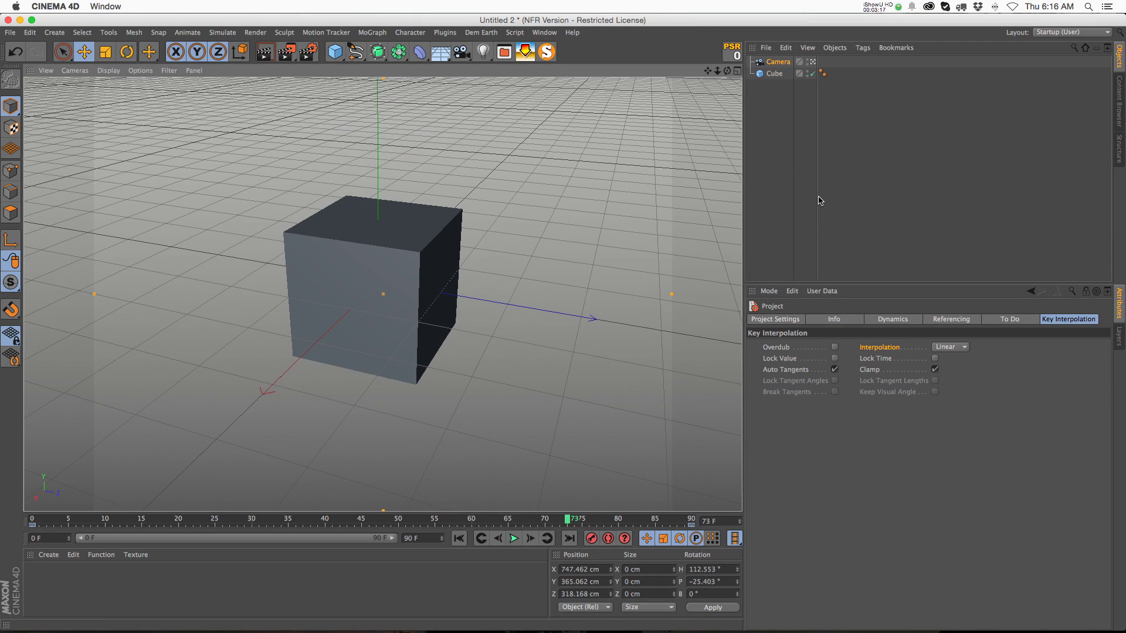
Step: Review the project's default key interpolation choices and keep Linear
click(1053, 323)
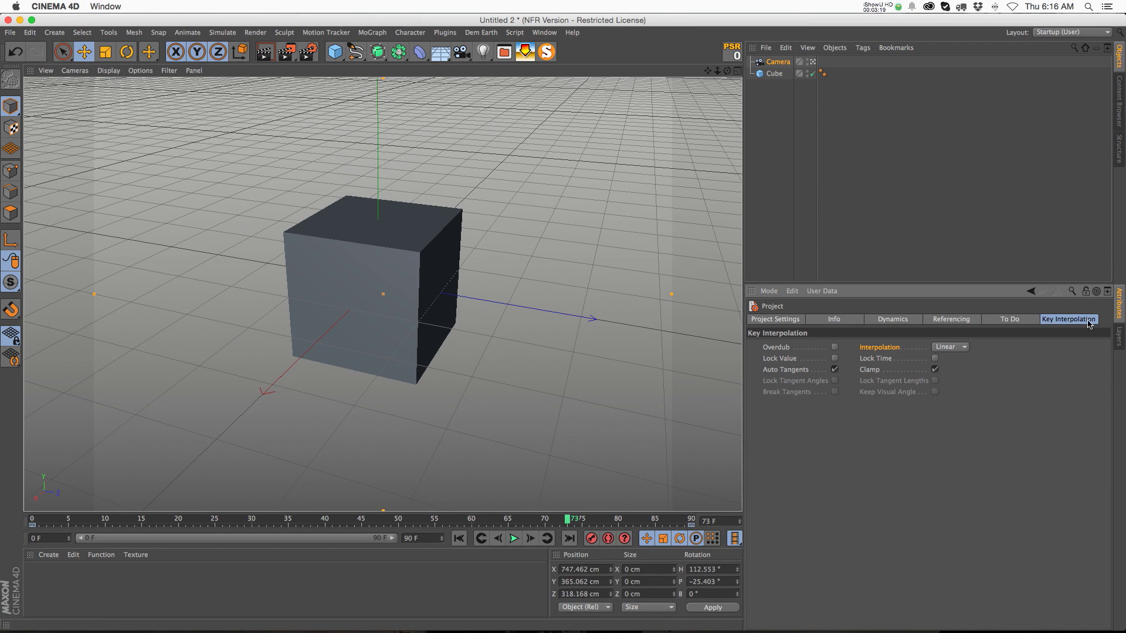
click(940, 347)
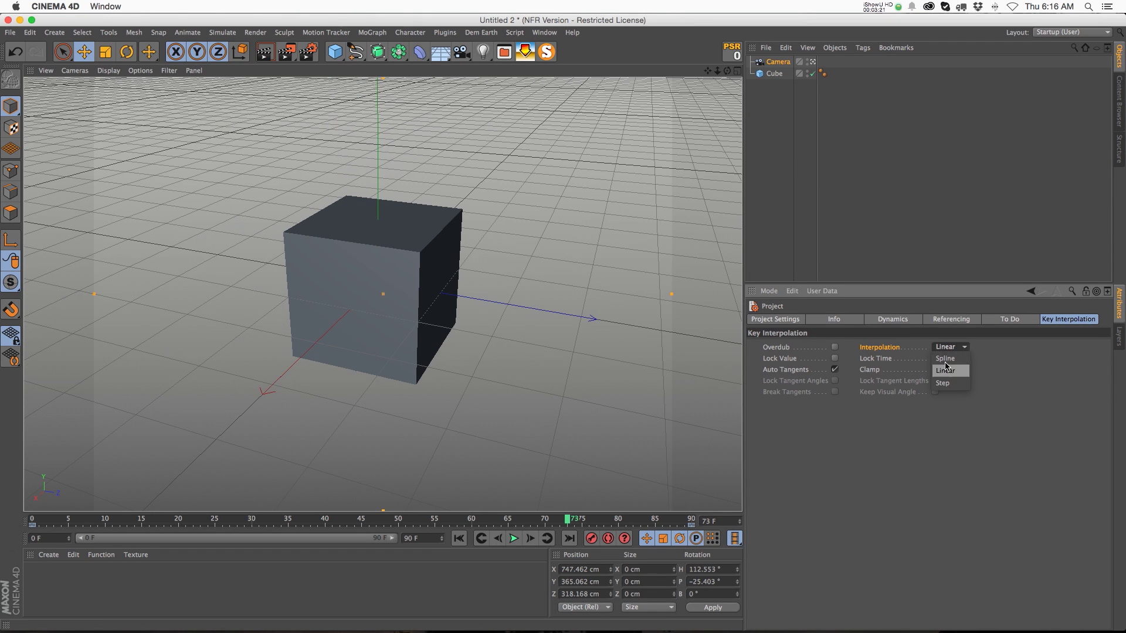
click(1010, 350)
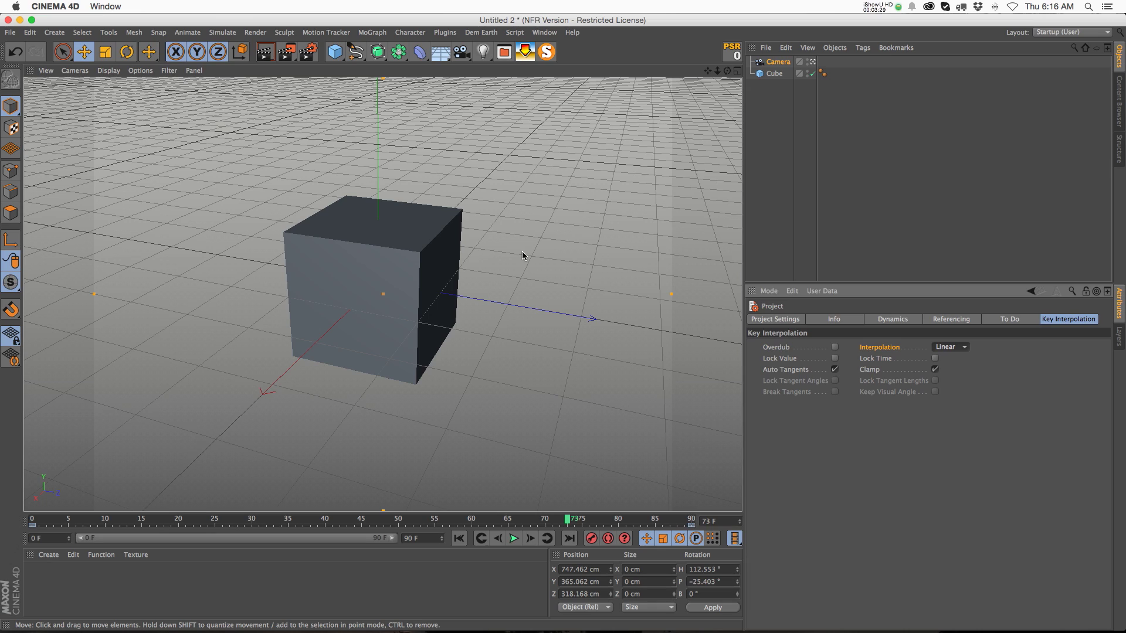
Step: Scrub the animation to frame 11 and show the camera's keys in the Timeline
drag(184, 520, 112, 521)
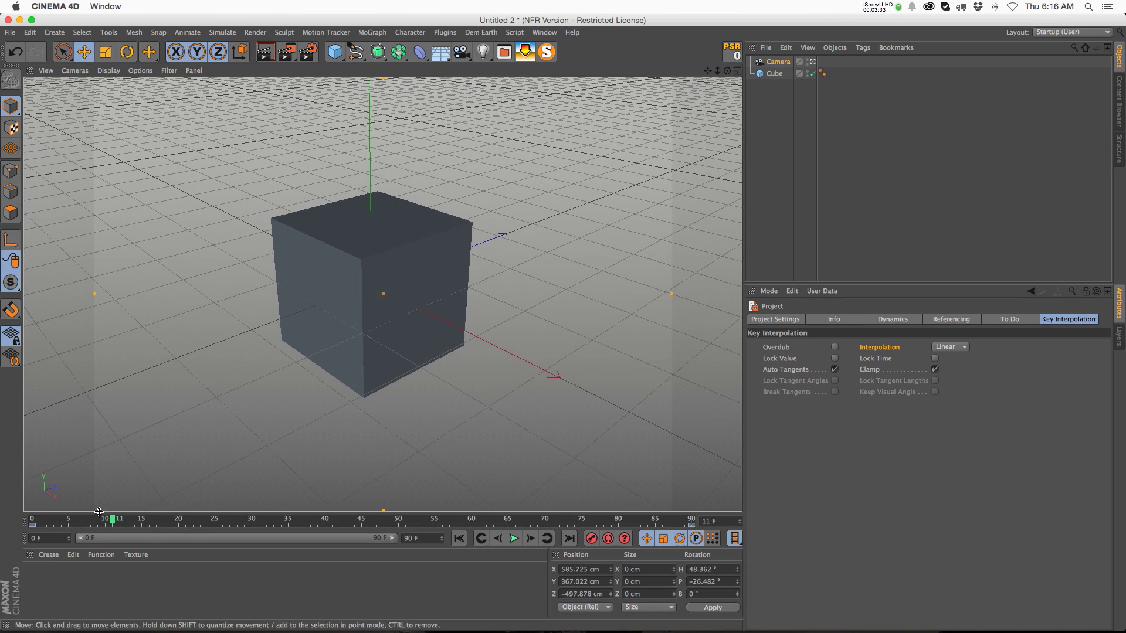
right_click(783, 64)
click(819, 441)
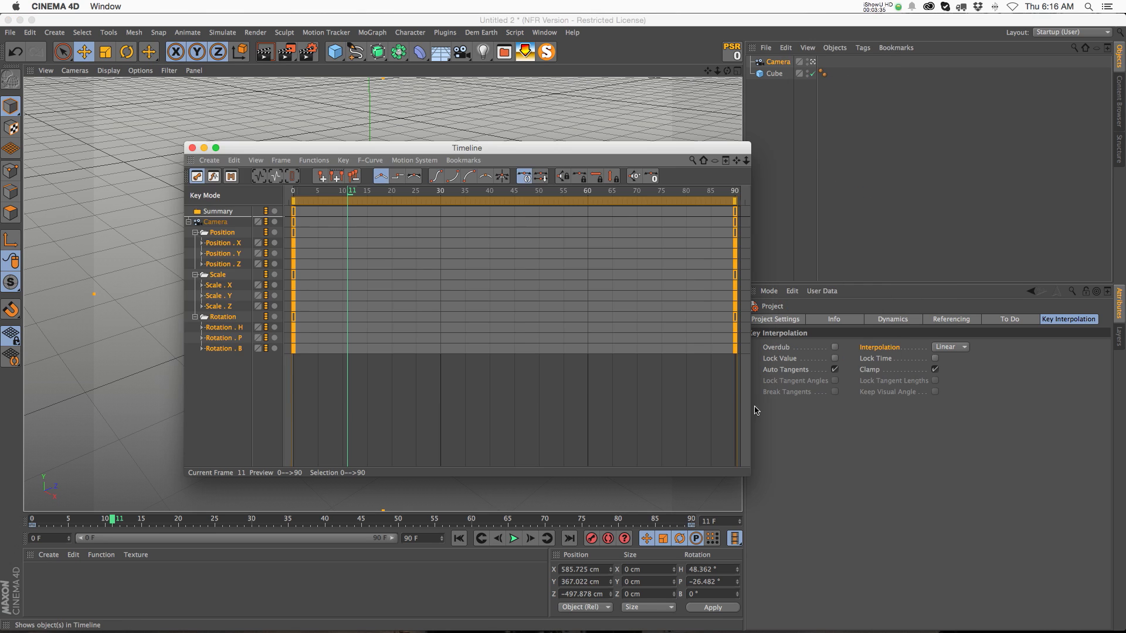
Step: Review the spline types offered for the camera's frame 0 keys, including Zero Angle/Length, and close the Timeline
click(299, 216)
right_click(299, 216)
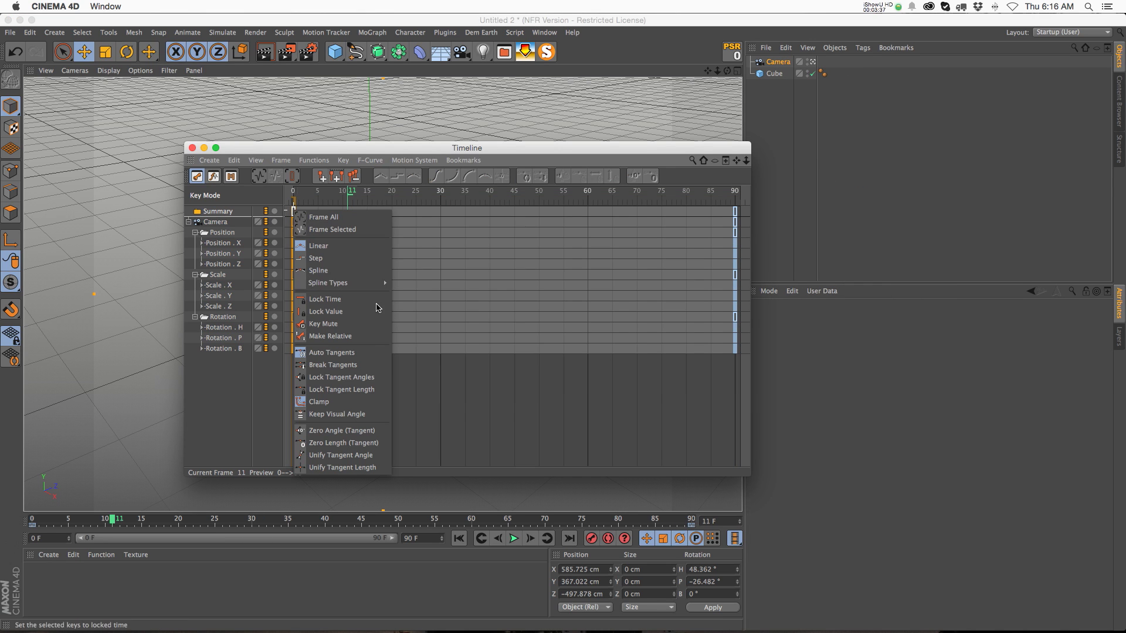
mouse_move(360, 284)
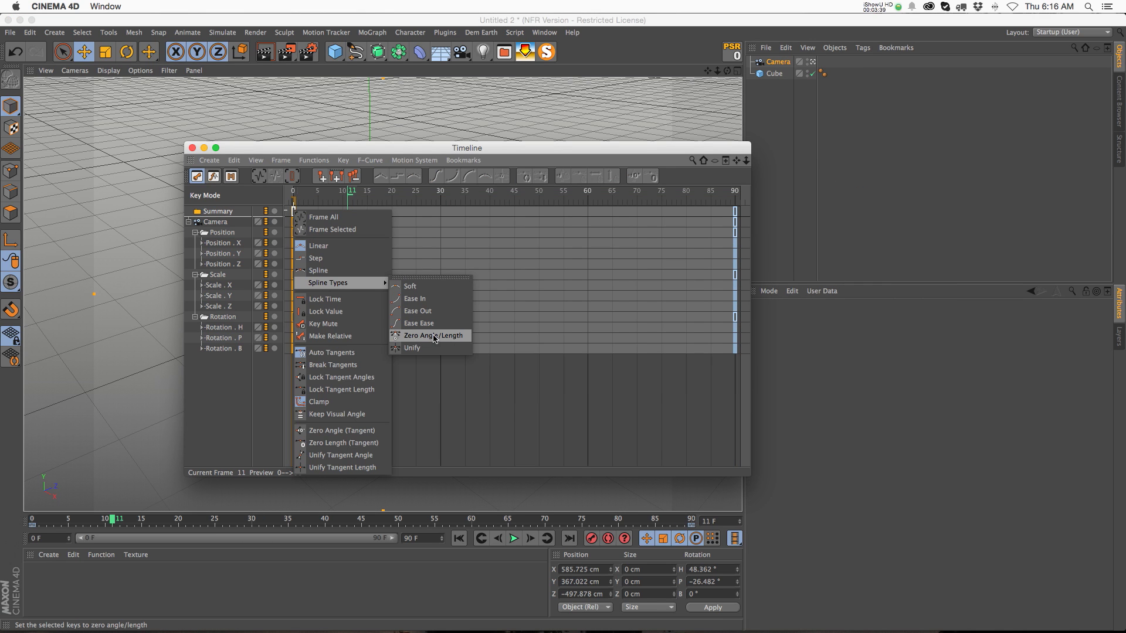
click(408, 337)
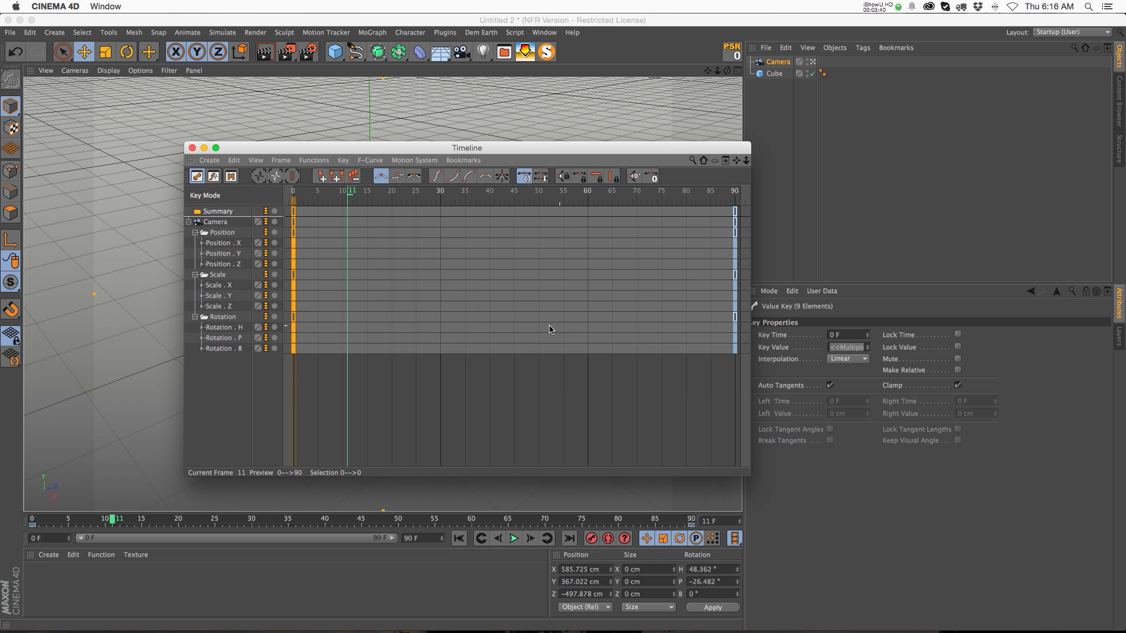
click(192, 148)
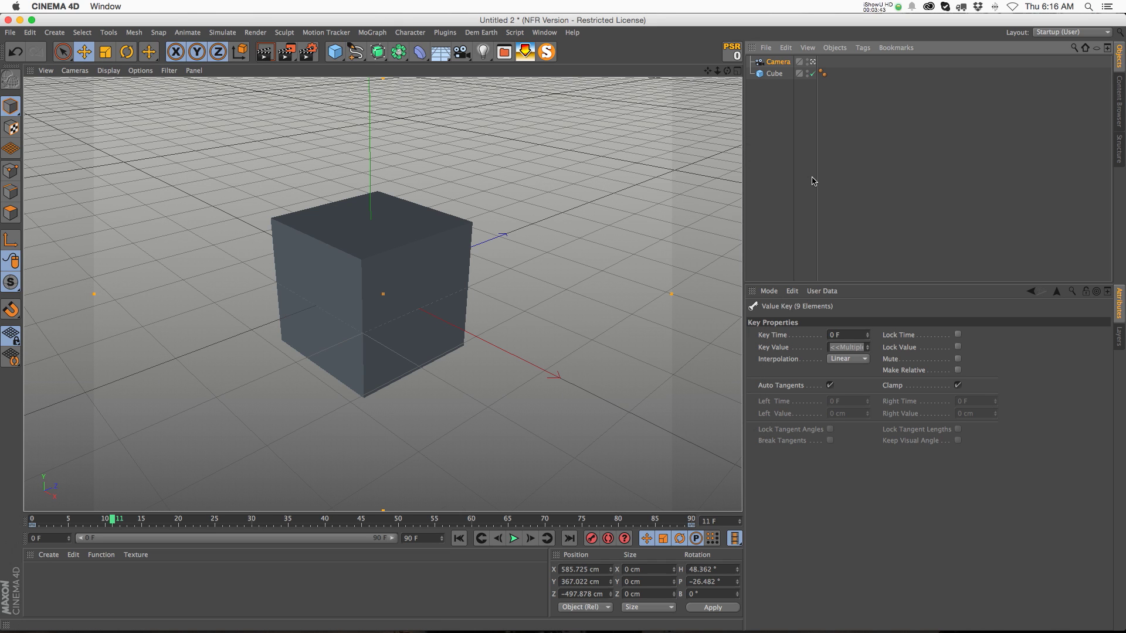